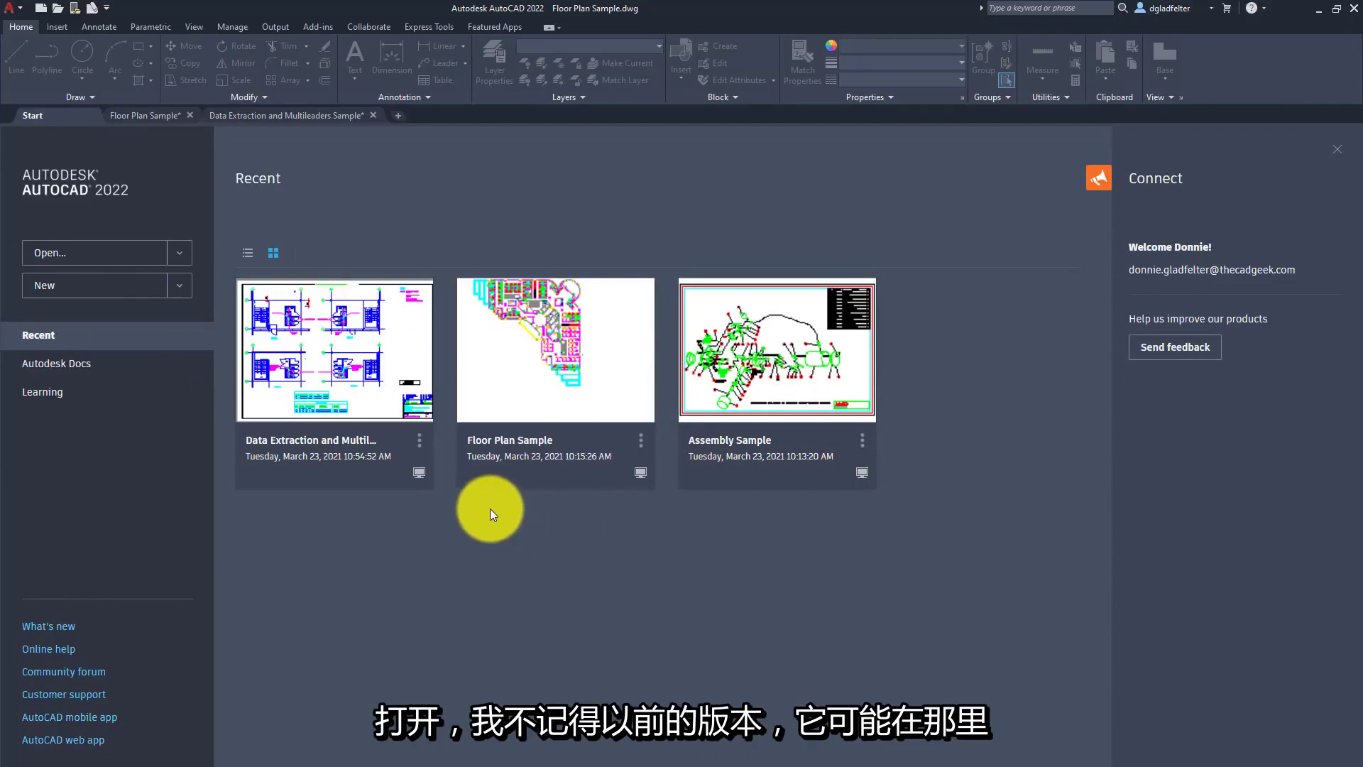
{"action": "left_click", "coordinate": [422, 447]}
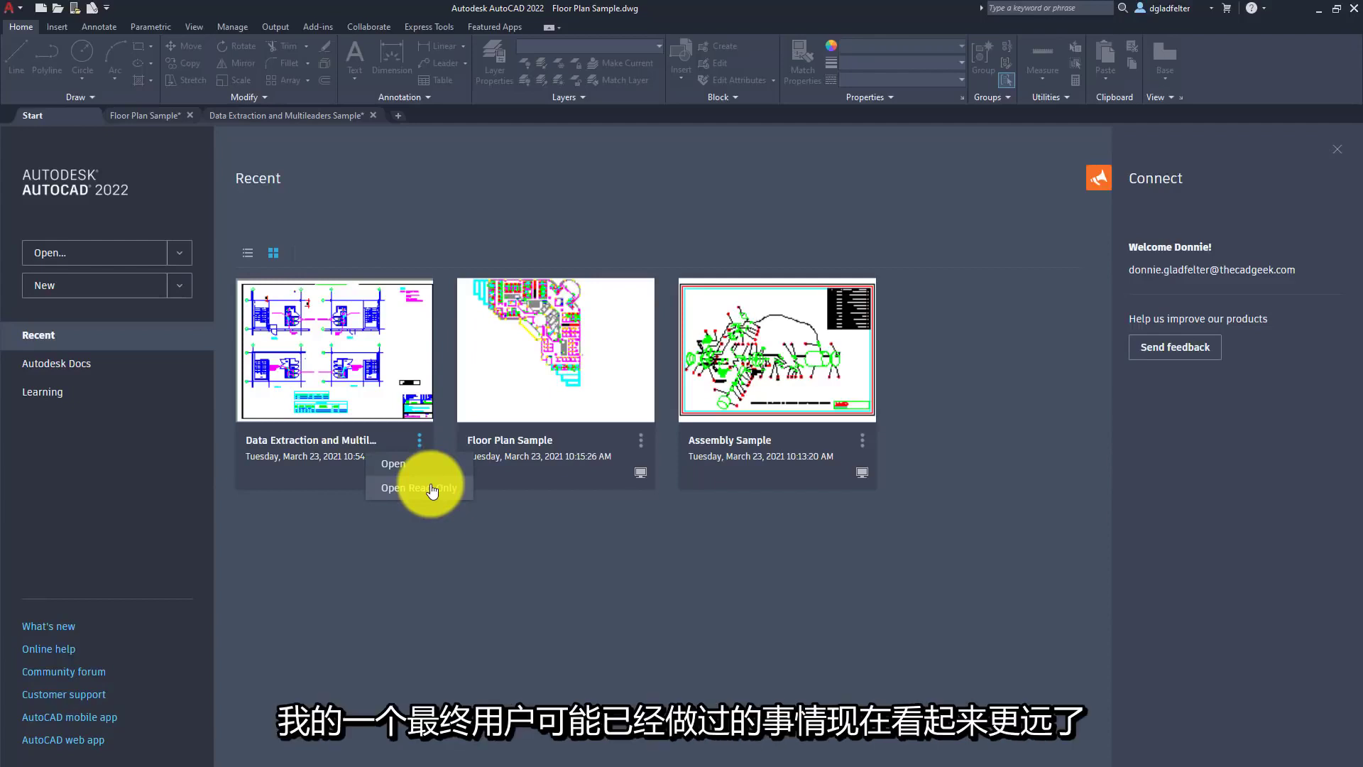
{"action": "left_click", "coordinate": [495, 553]}
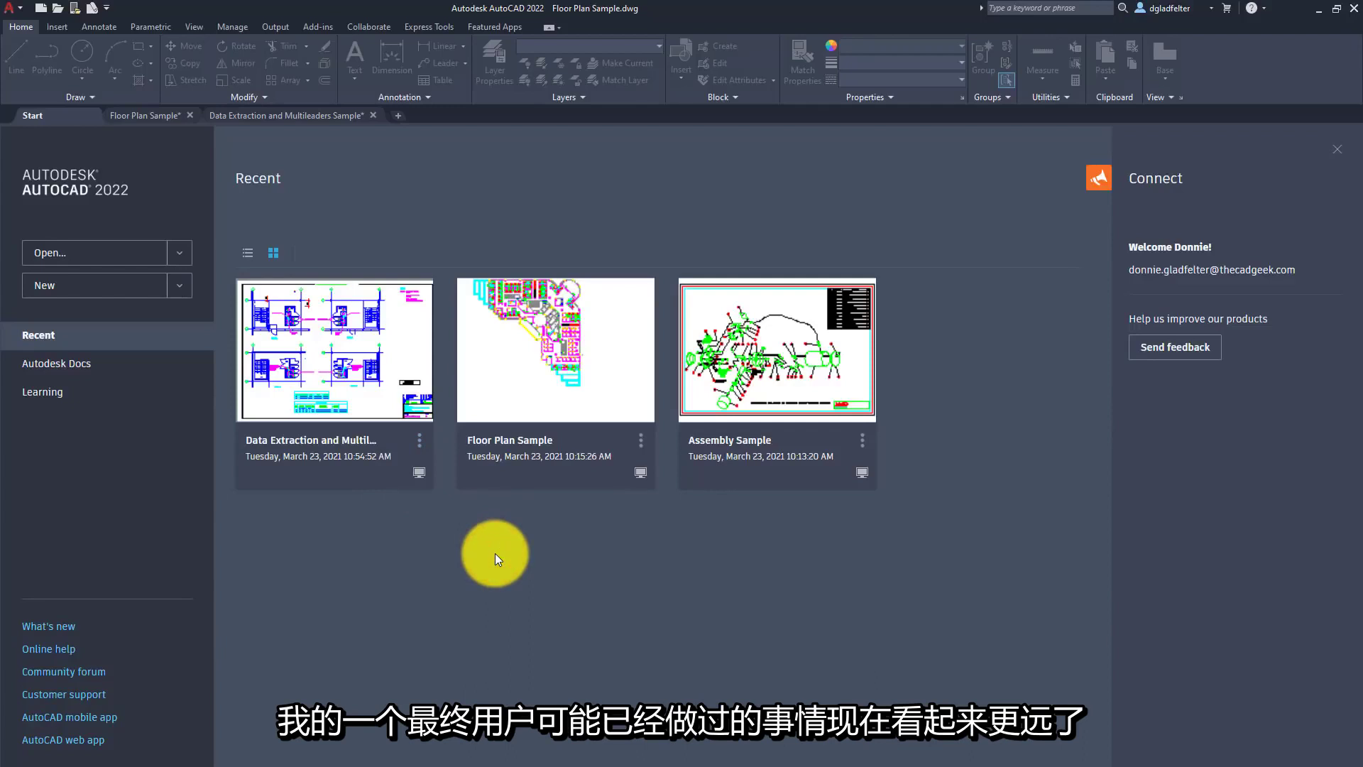
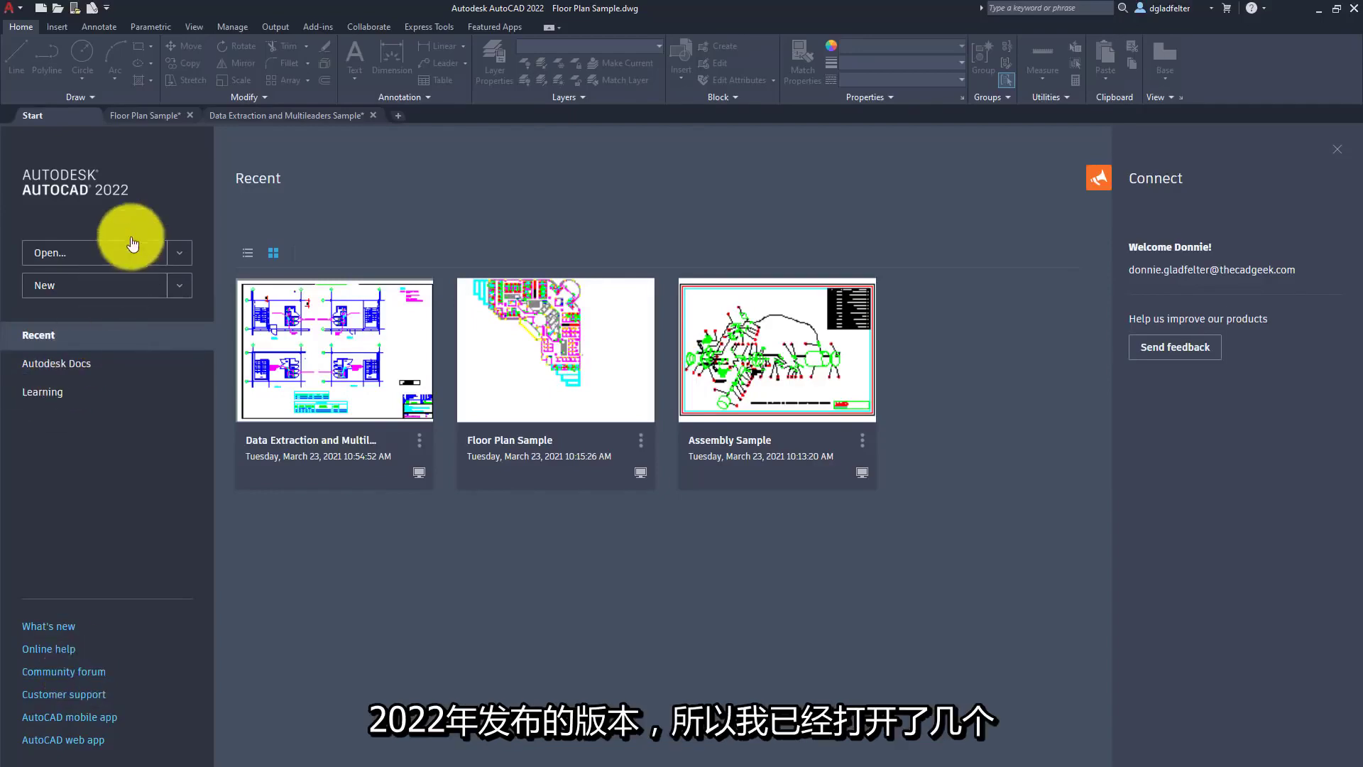
- Float the Data Extraction and Multileaders Sample drawing in its own window and dock it back into the main window
{"action": "left_click", "coordinate": [147, 118]}
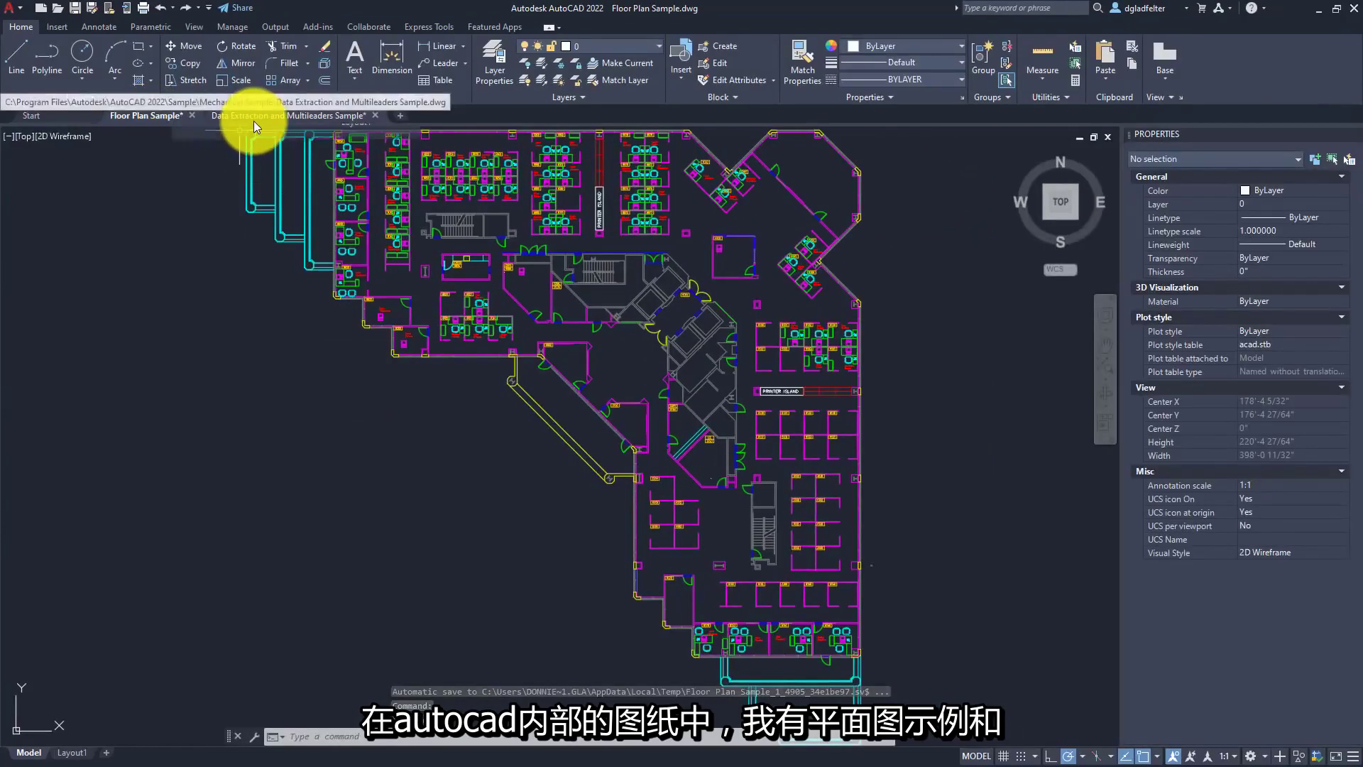
{"action": "mouse_move", "coordinate": [254, 122]}
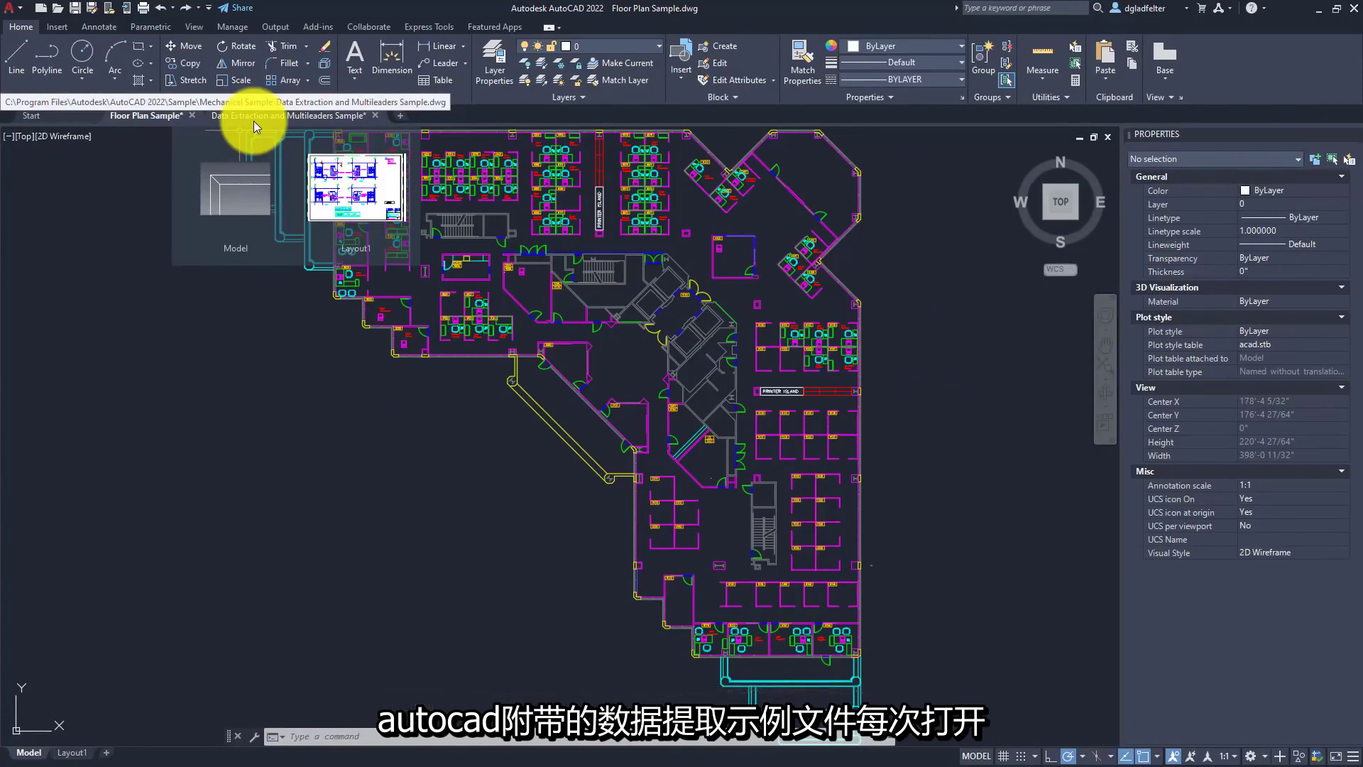
{"action": "left_click", "coordinate": [254, 121]}
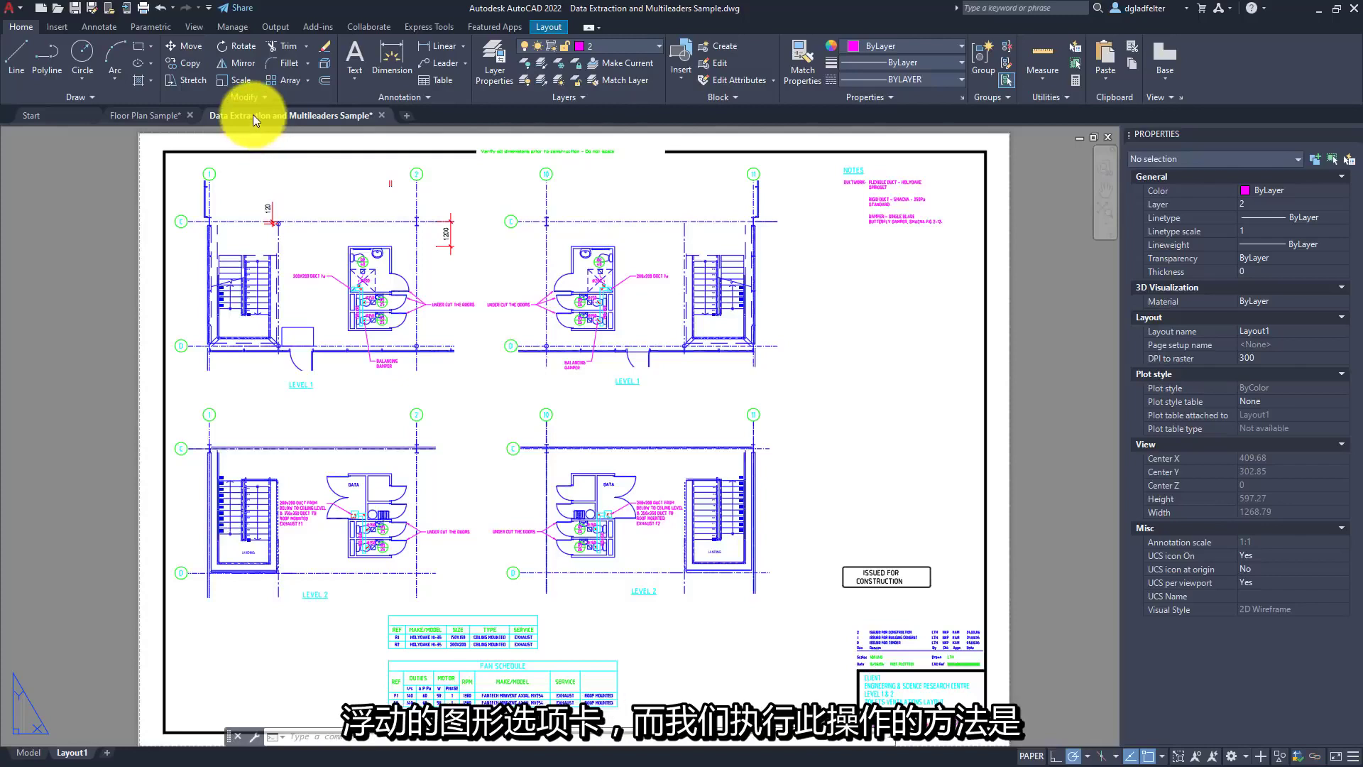
{"action": "mouse_move", "coordinate": [252, 116]}
{"action": "left_mouse_down"}
{"action": "mouse_move", "coordinate": [278, 152]}
{"action": "mouse_move", "coordinate": [338, 180]}
{"action": "mouse_move", "coordinate": [432, 163]}
{"action": "left_mouse_up"}
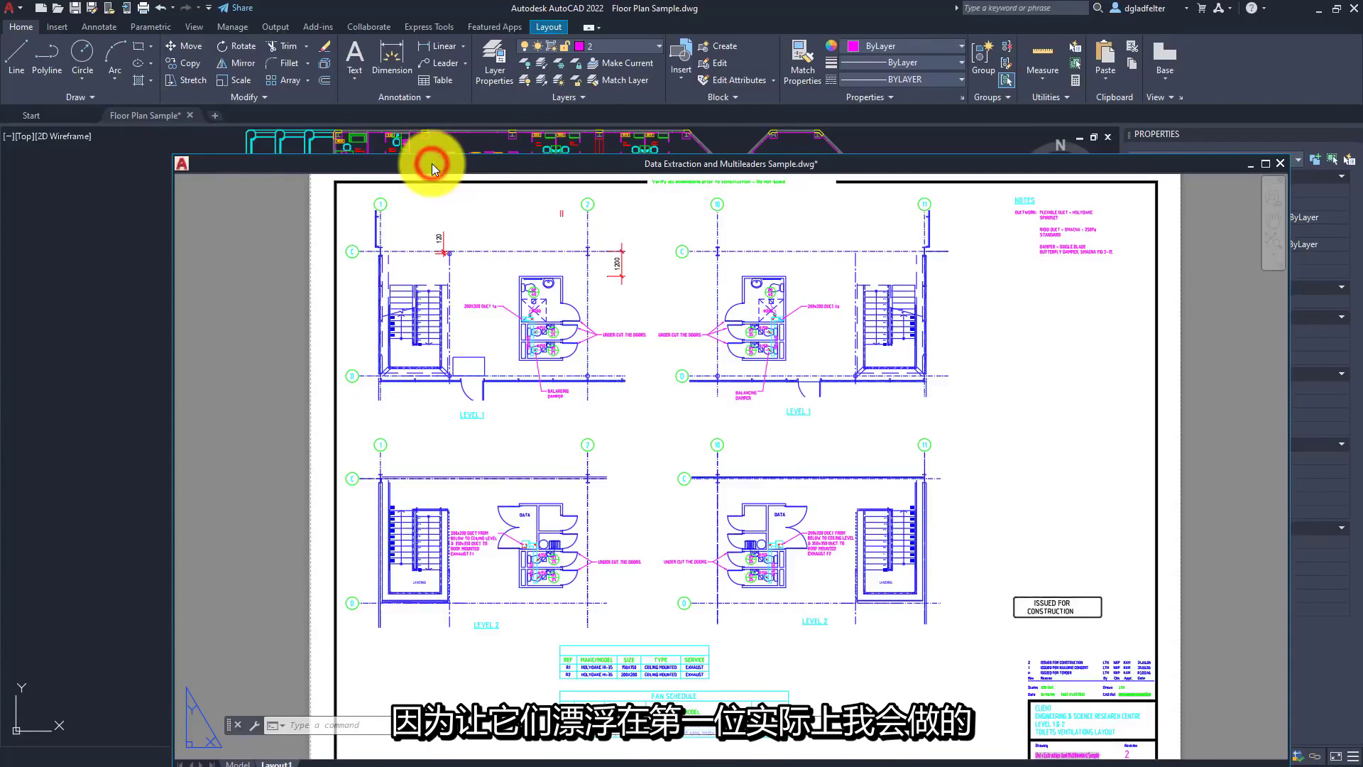
{"action": "left_click", "coordinate": [432, 163]}
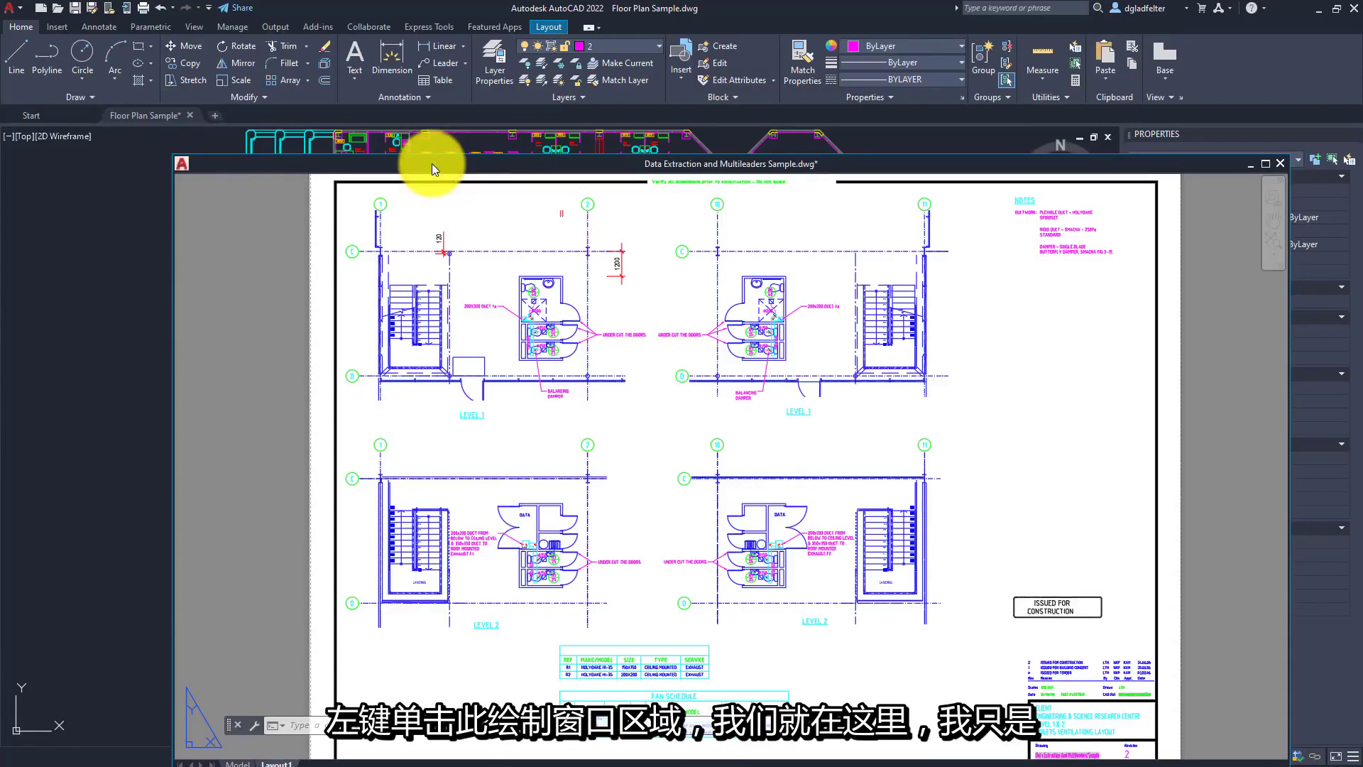
{"action": "left_click_drag", "start_coordinate": [431, 164], "coordinate": [274, 122]}
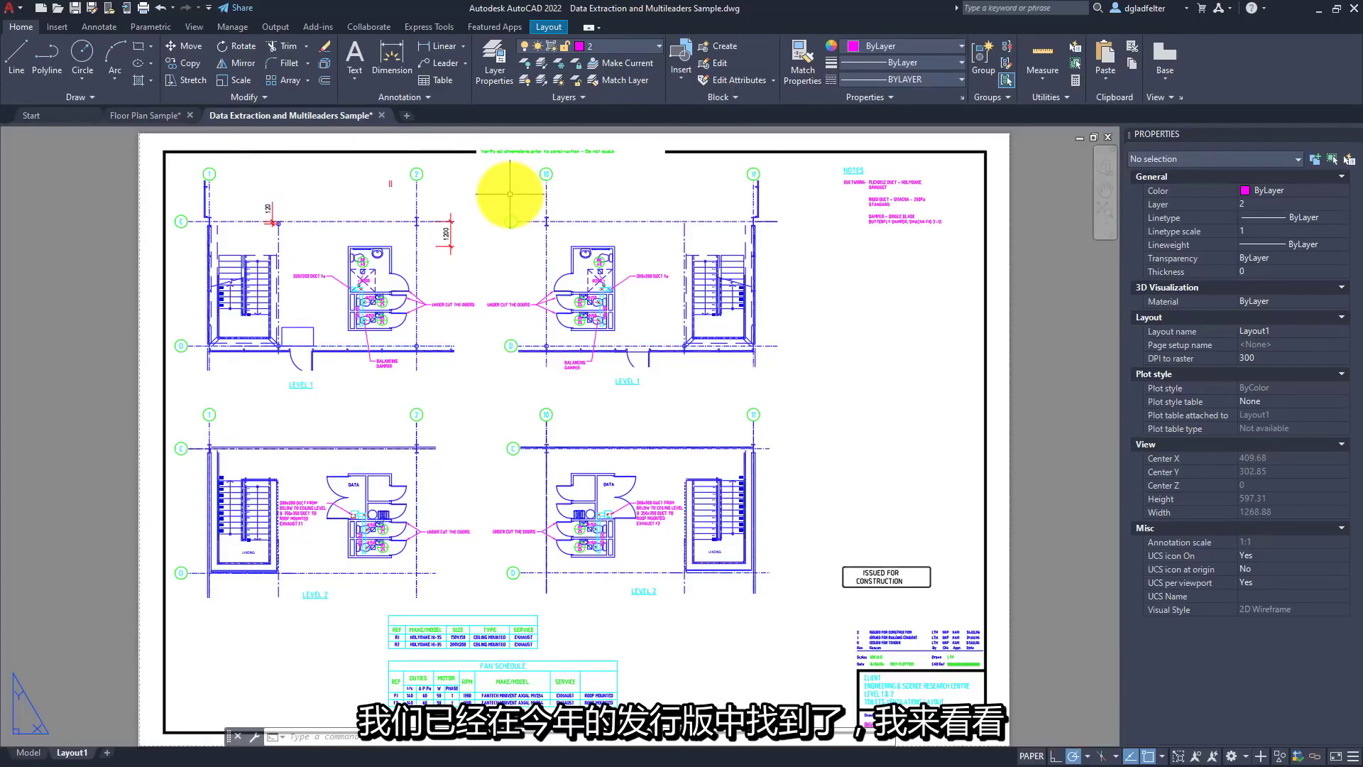
- Switch to the Floor Plan Sample drawing and display the list of block counts
{"action": "left_click", "coordinate": [157, 114]}
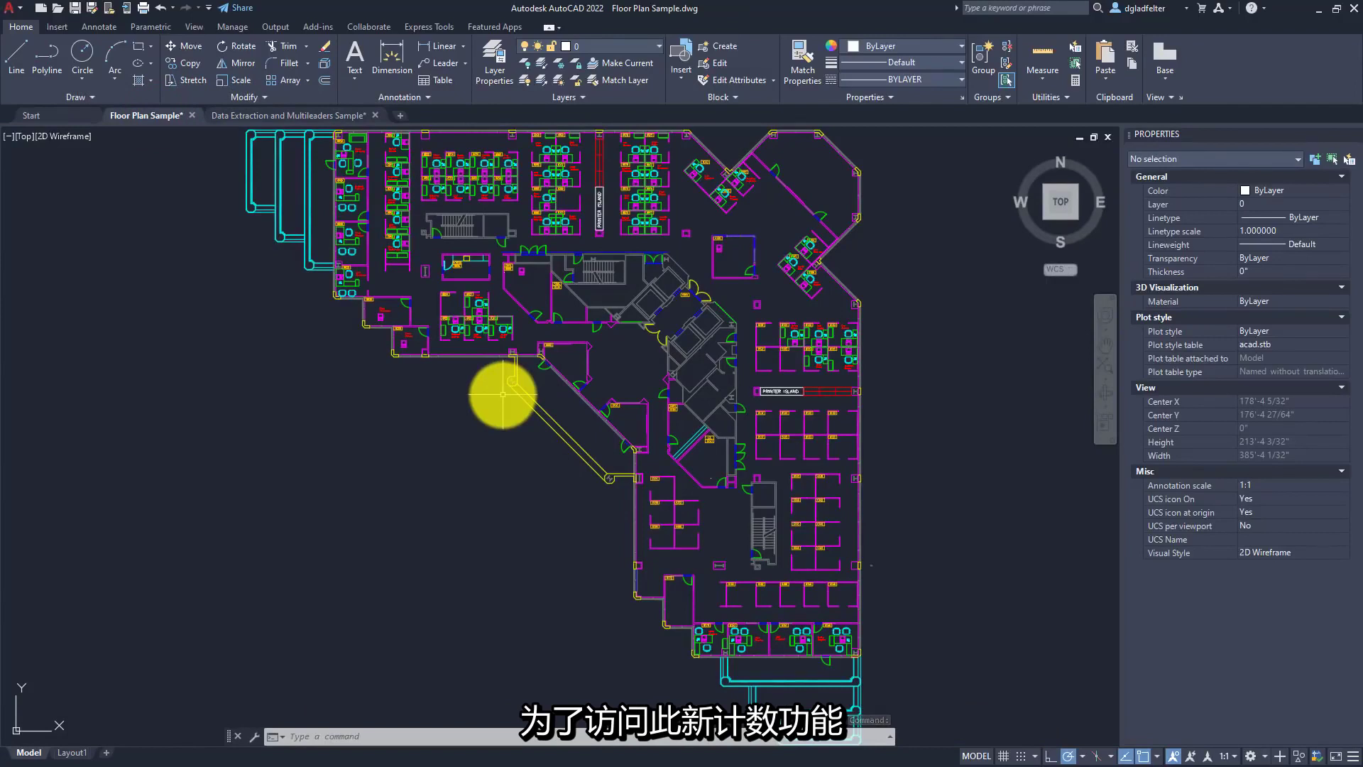
{"action": "left_click", "coordinate": [190, 31]}
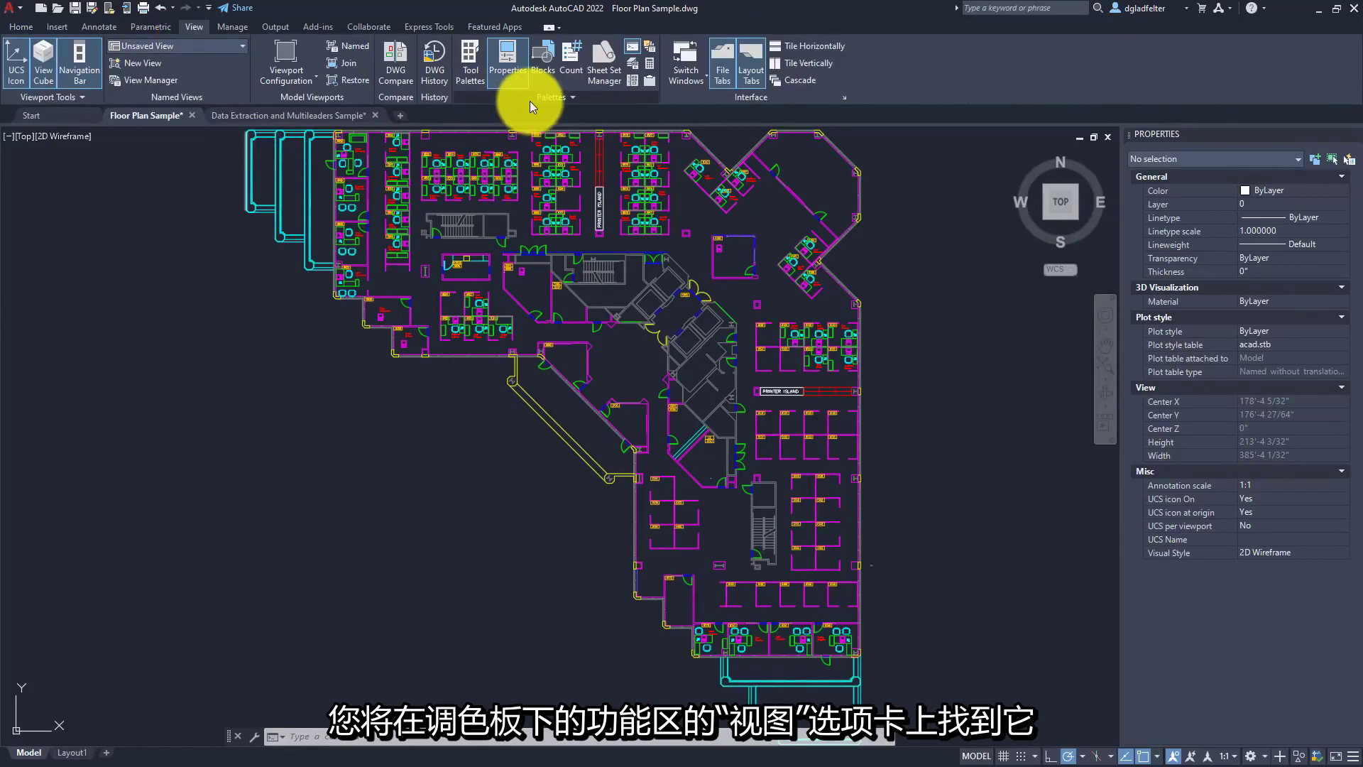
{"action": "left_click", "coordinate": [578, 71]}
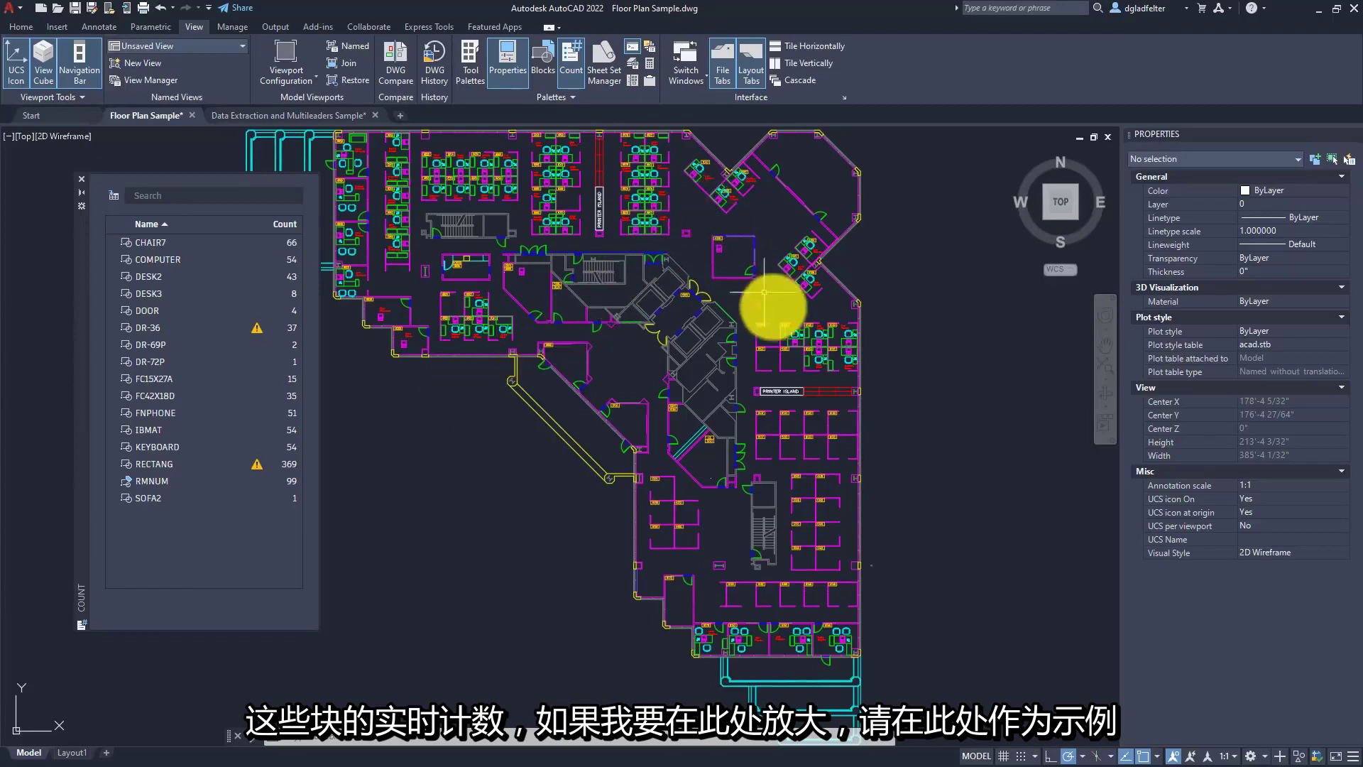
- Copy the phone block from cubicle 6124 to two spots in the open area above the cubicles
{"action": "scroll", "coordinate": [784, 357], "scroll_direction": "up", "scroll_amount": 10}
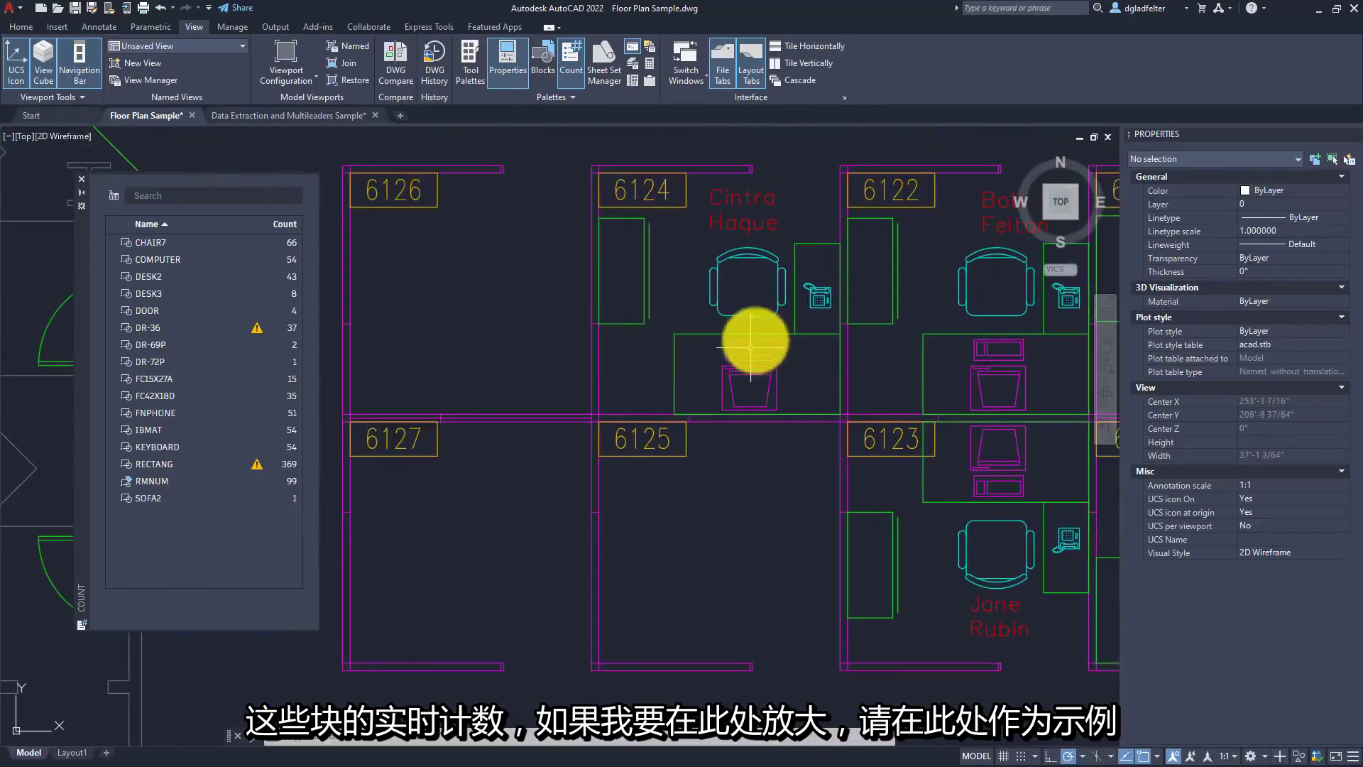
{"action": "left_click", "coordinate": [825, 296]}
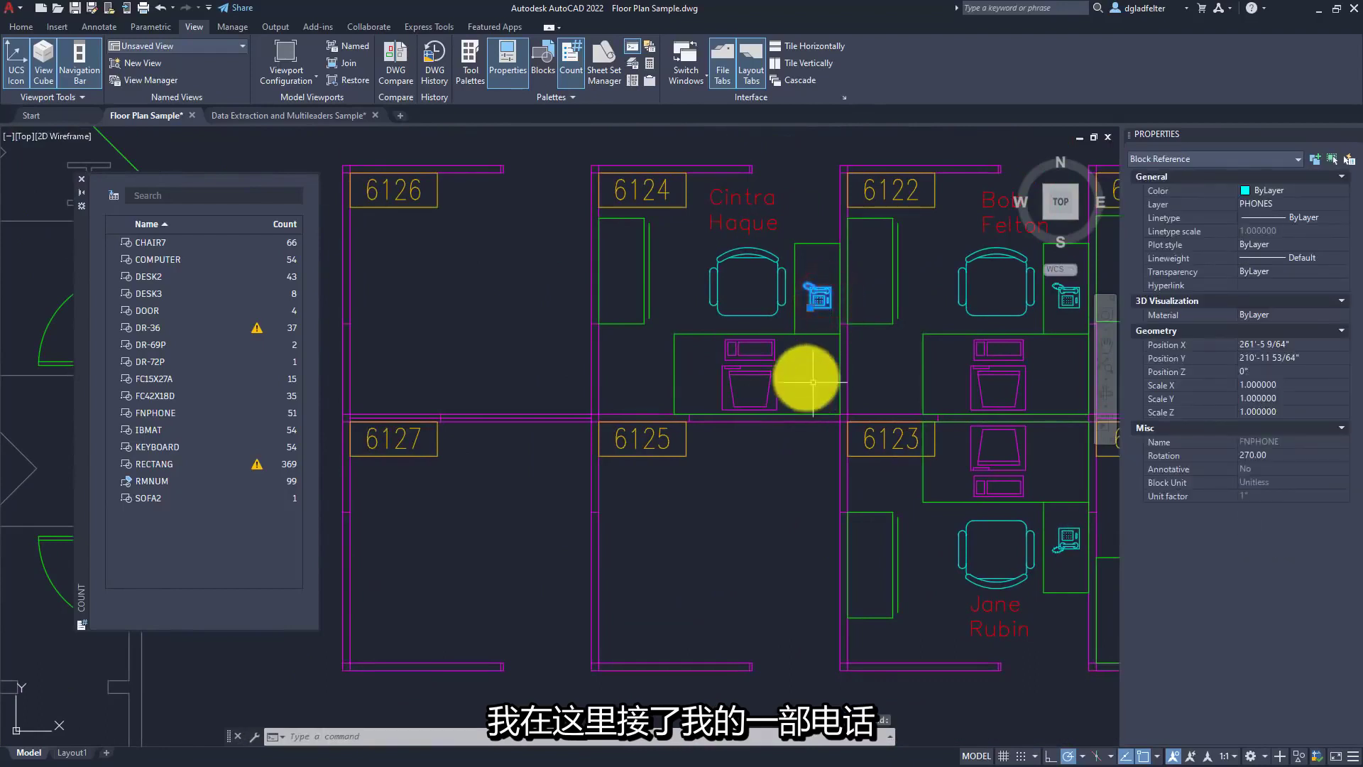
{"action": "type", "text": "cp"}
{"action": "key", "text": "Return"}
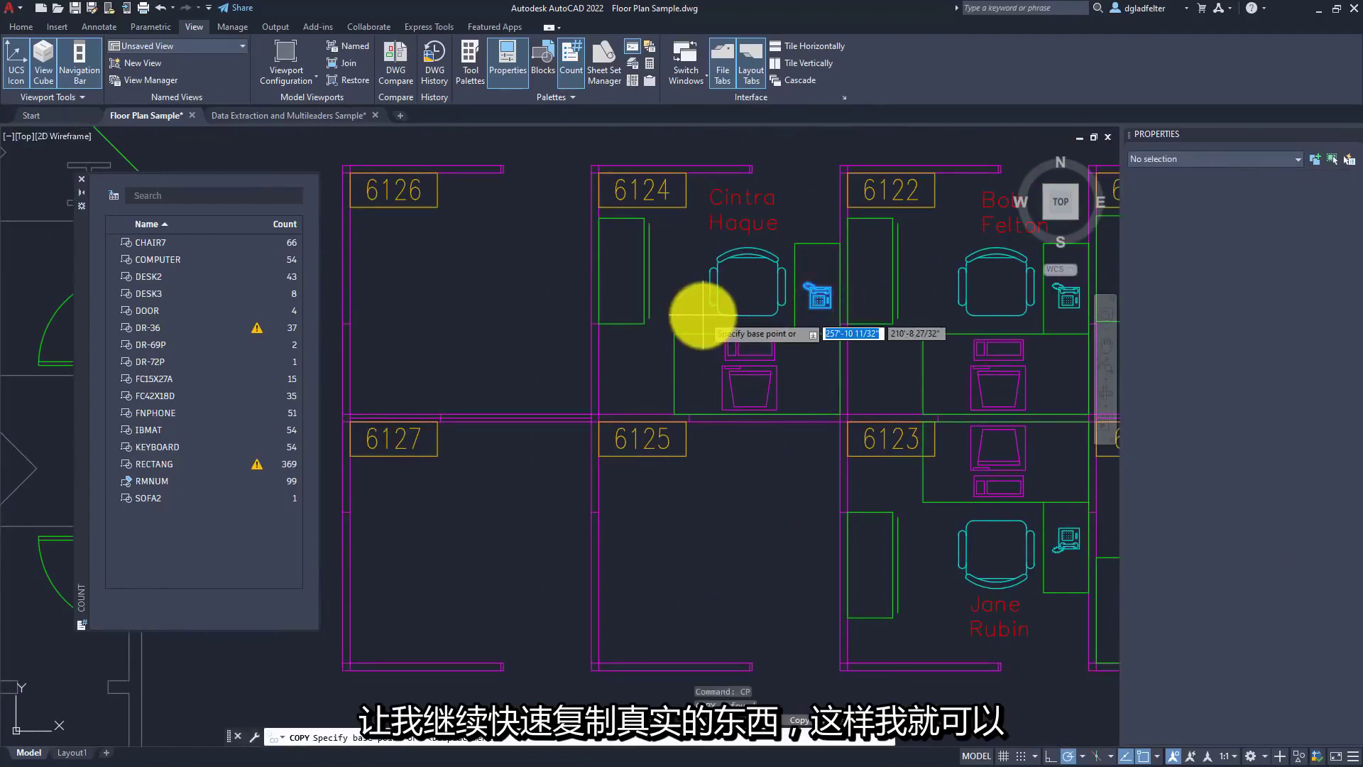
{"action": "left_click", "coordinate": [813, 291]}
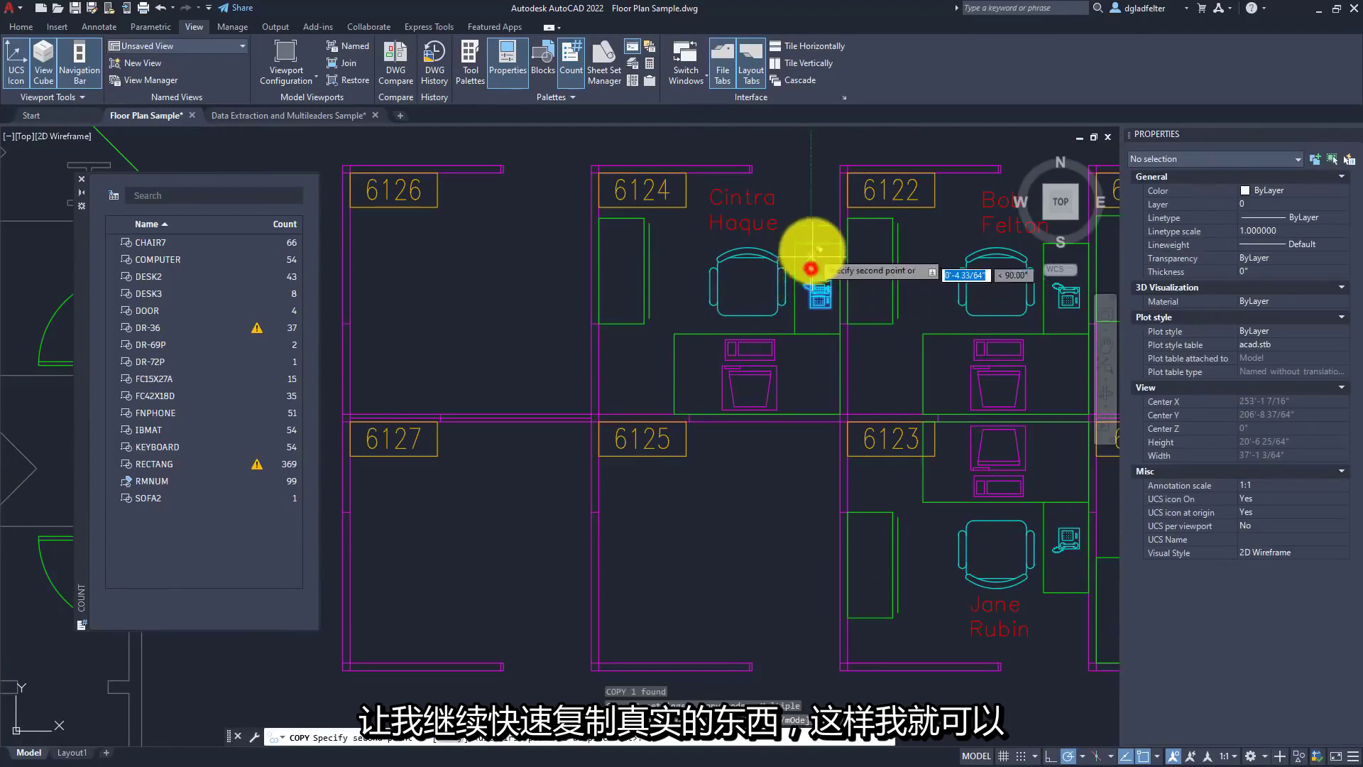
{"action": "middle_click_drag", "start_coordinate": [807, 265], "coordinate": [776, 386]}
{"action": "left_click", "coordinate": [730, 276]}
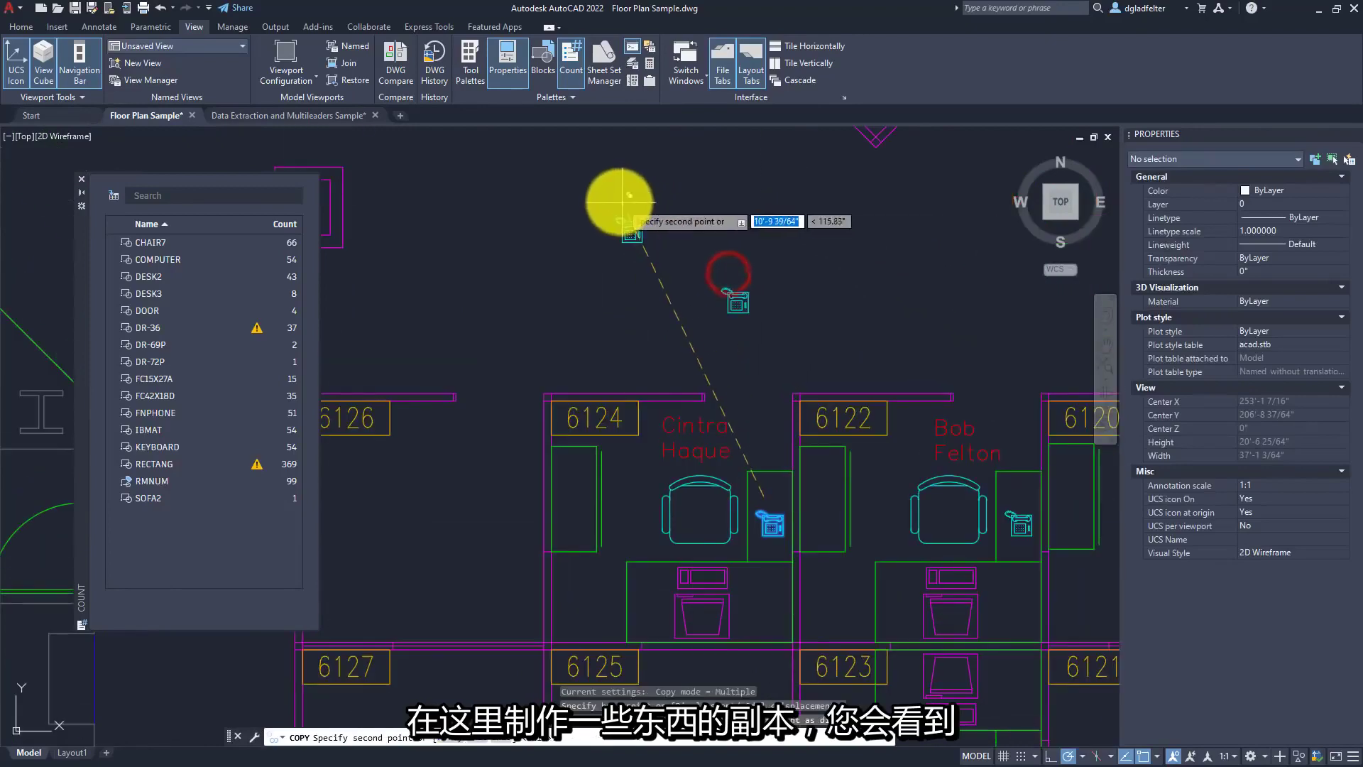
{"action": "left_click", "coordinate": [619, 202]}
{"action": "key", "text": "Escape"}
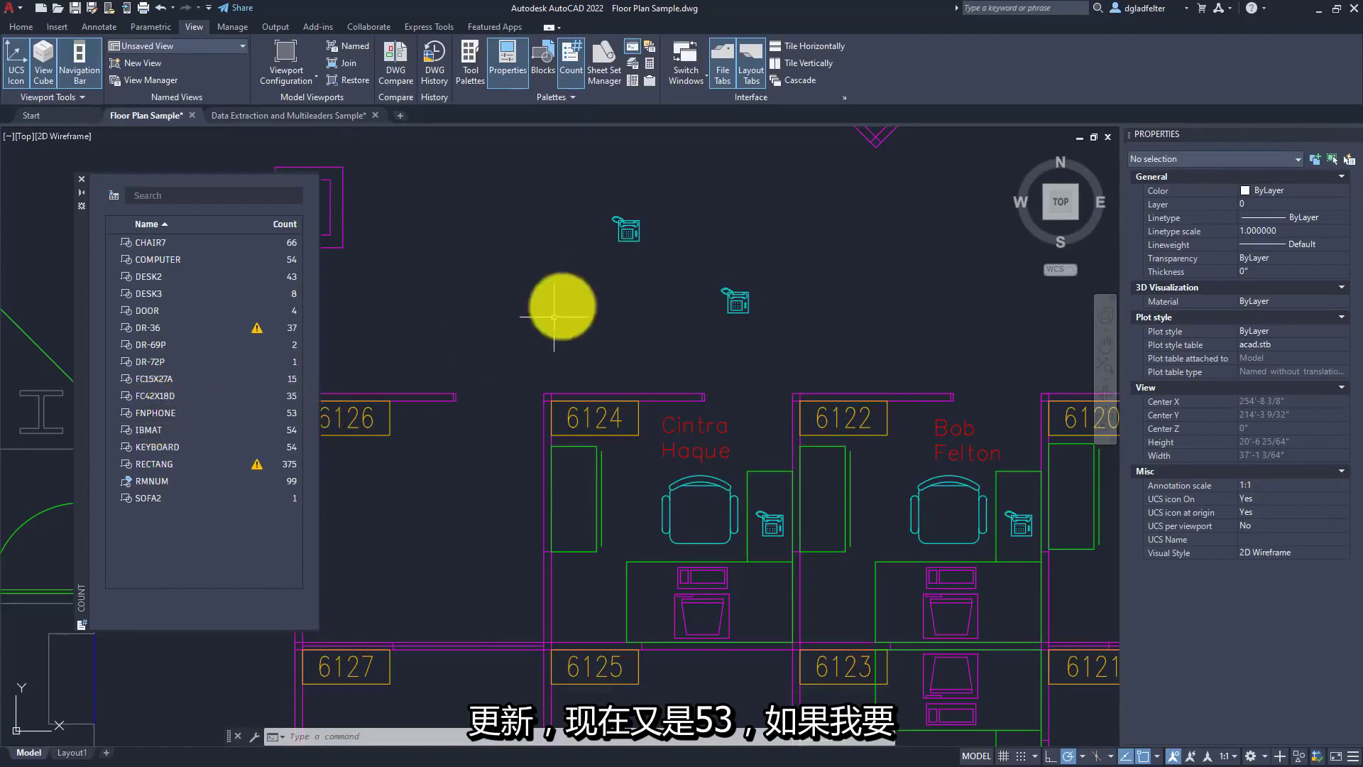
- Delete the two copied phone blocks above the cubicles
{"action": "left_click", "coordinate": [792, 225]}
{"action": "left_click", "coordinate": [533, 315]}
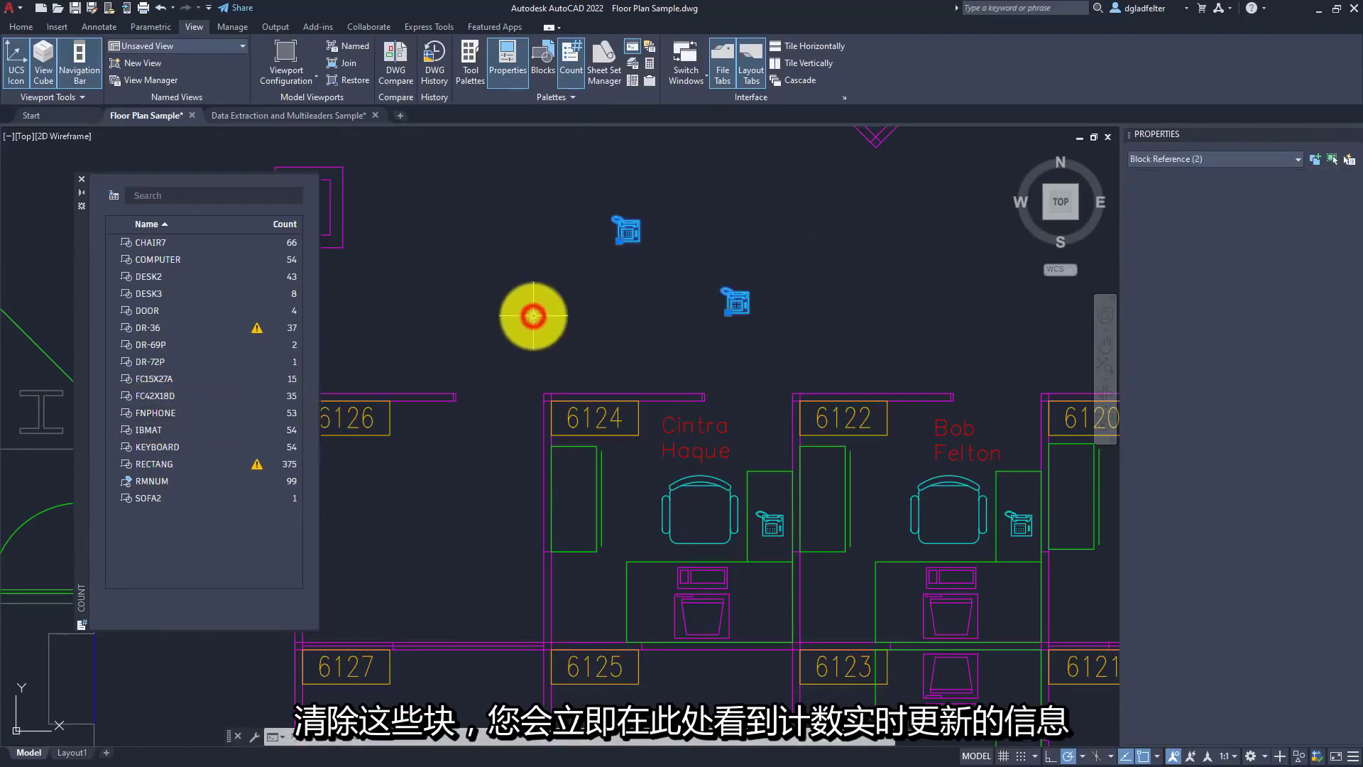
{"action": "key", "text": "Delete"}
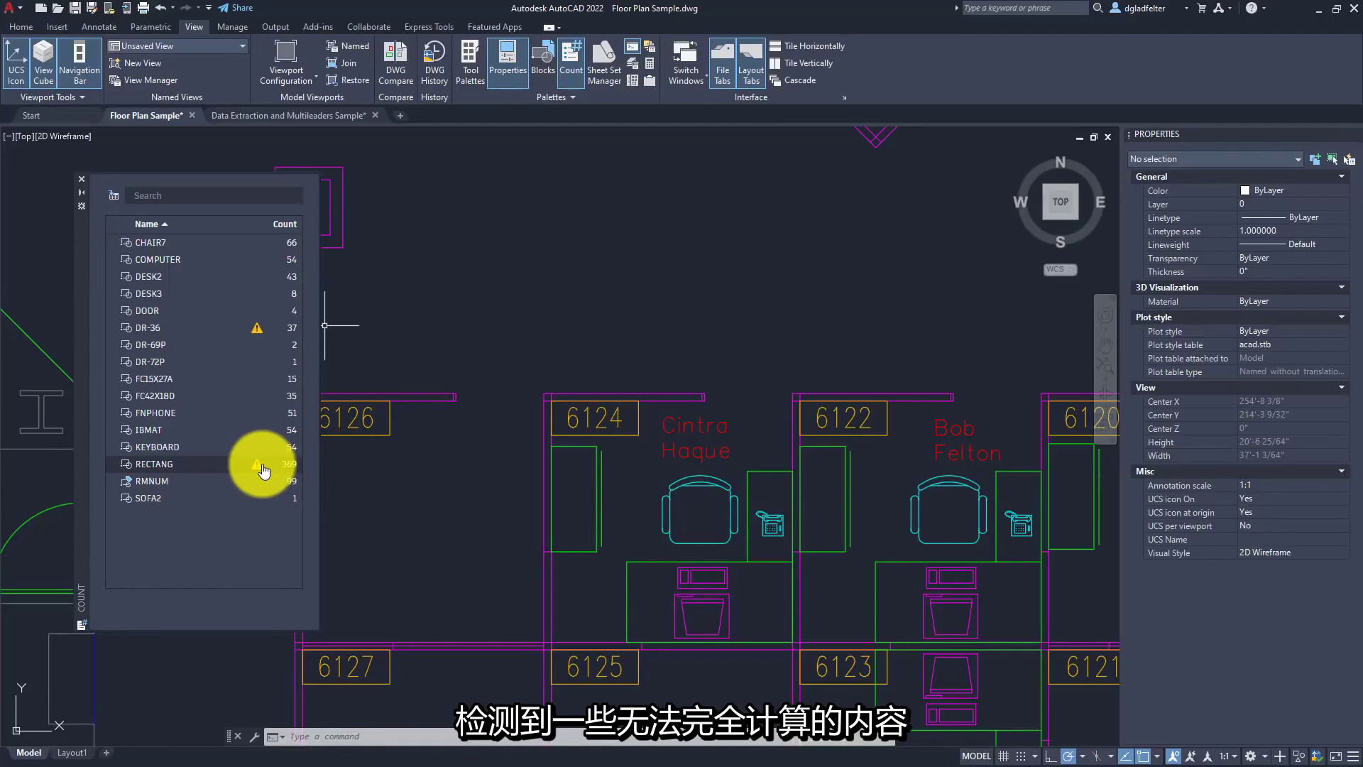
- Open the count error report for the RECTANG block and locate the reported exploded block in the drawing
{"action": "left_click", "coordinate": [217, 471]}
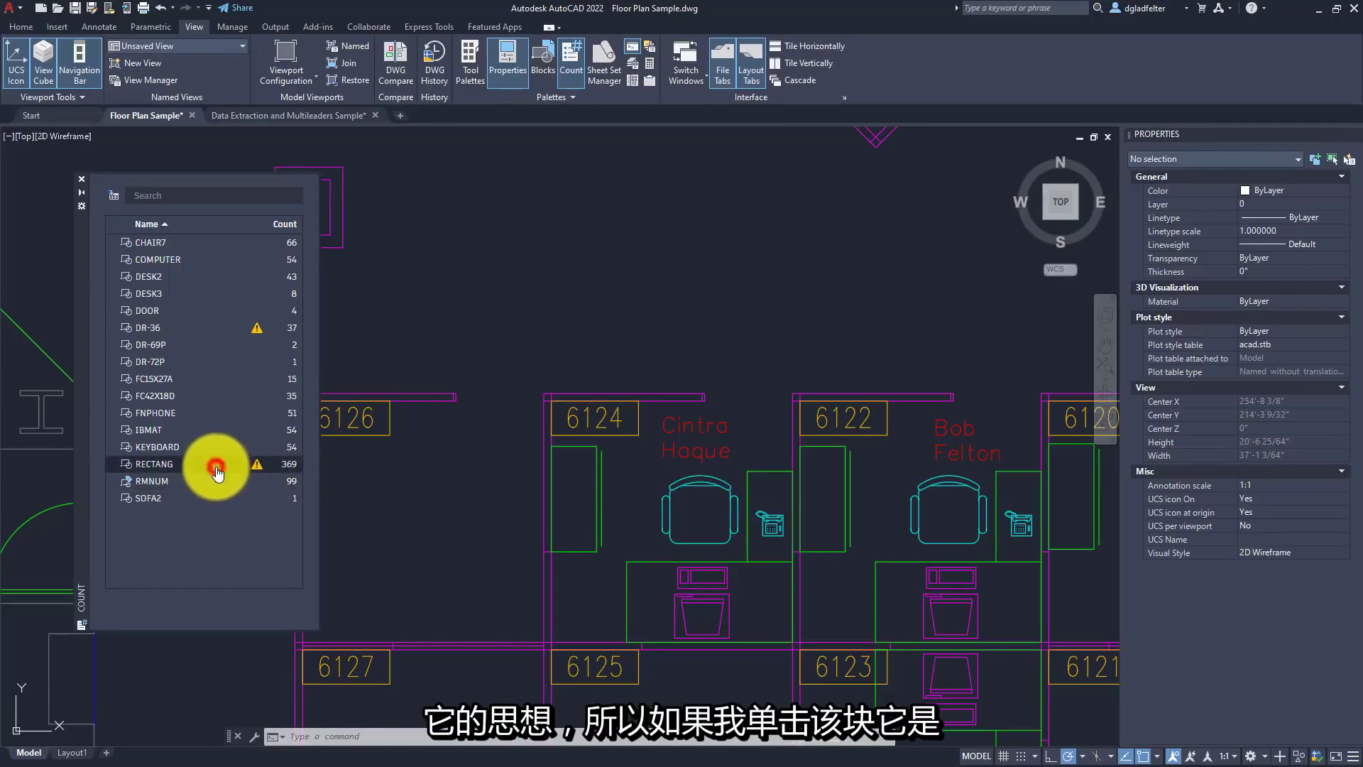
{"action": "left_click", "coordinate": [259, 470]}
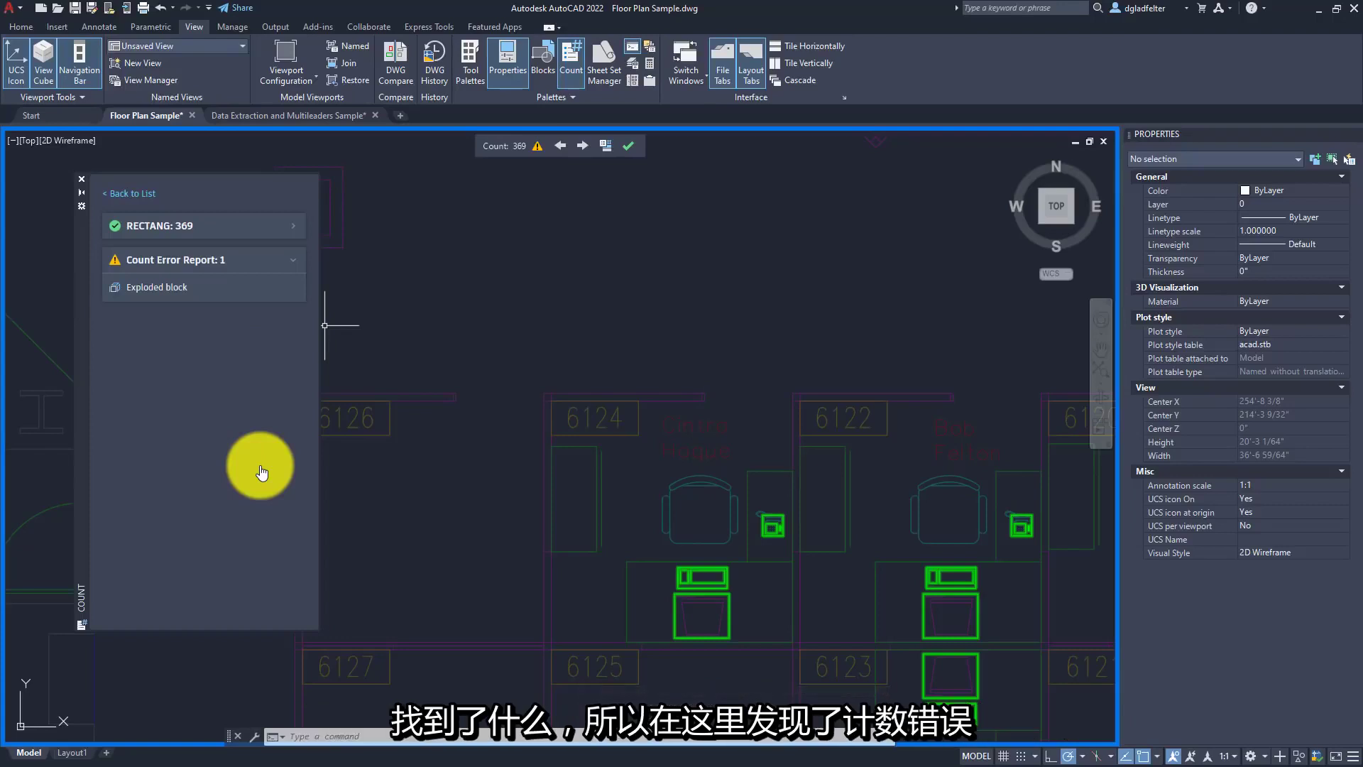
{"action": "left_click", "coordinate": [171, 292]}
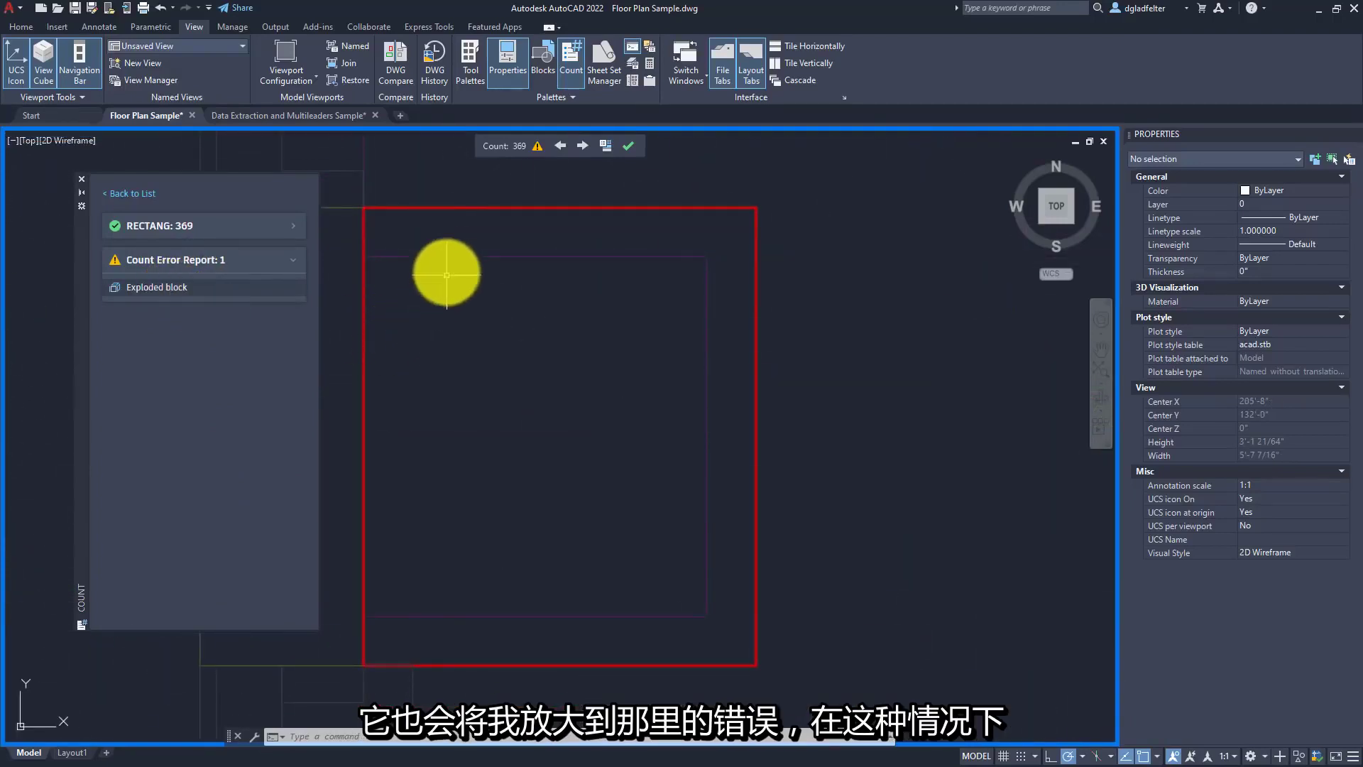
- Examine the flagged exploded block along the exterior wall and the highlighted RECTANG instances on the desks of the nearby offices
{"action": "scroll", "coordinate": [565, 441], "scroll_direction": "down", "scroll_amount": 3}
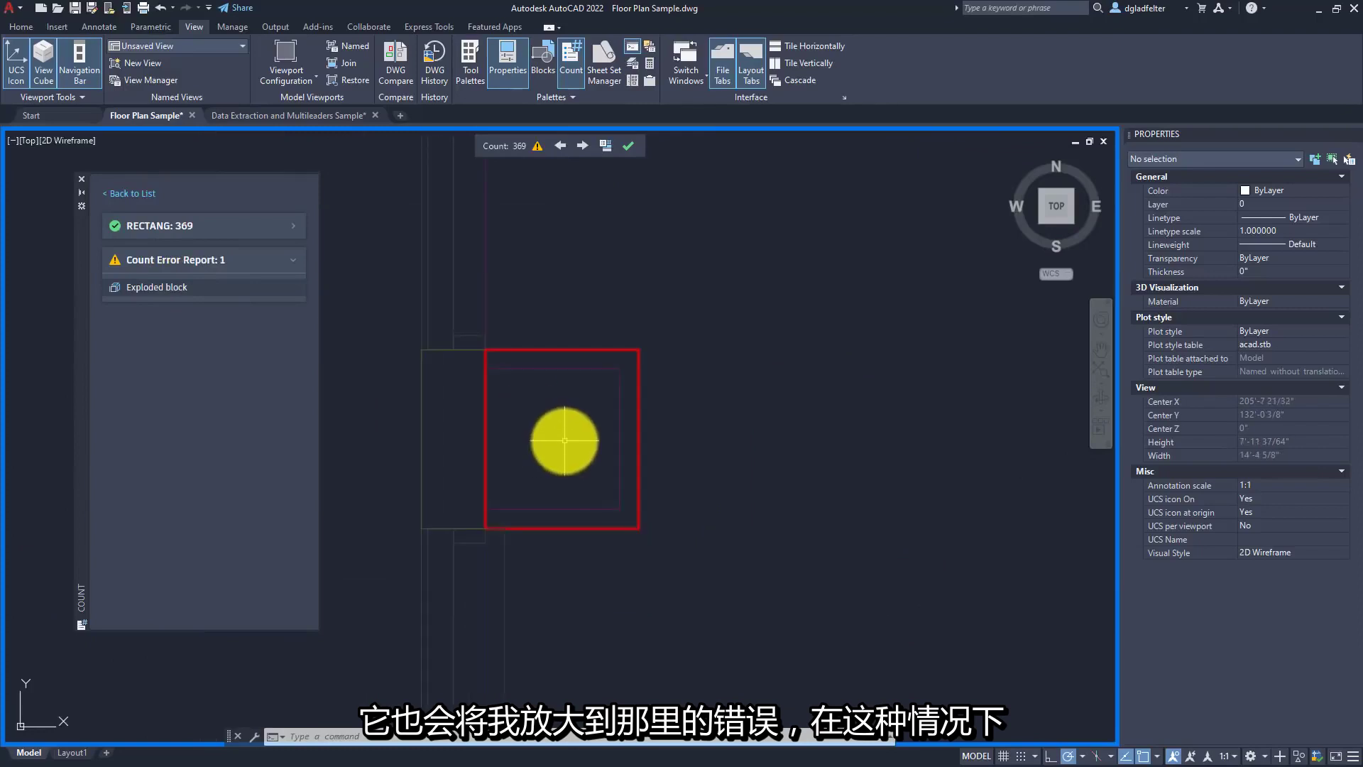
{"action": "scroll", "coordinate": [565, 441], "scroll_direction": "down", "scroll_amount": 4}
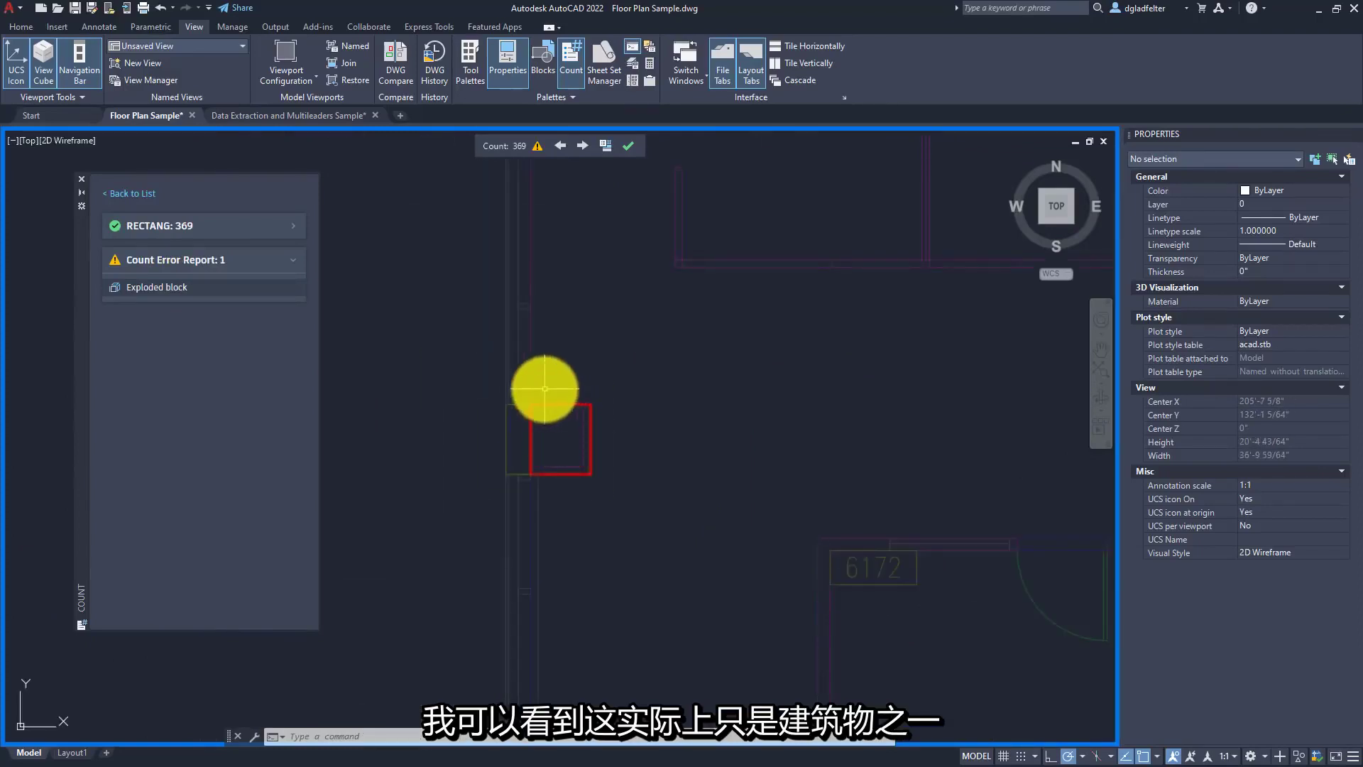
{"action": "scroll", "coordinate": [545, 389], "scroll_direction": "down", "scroll_amount": 2}
{"action": "middle_click_drag", "start_coordinate": [624, 492], "coordinate": [608, 513]}
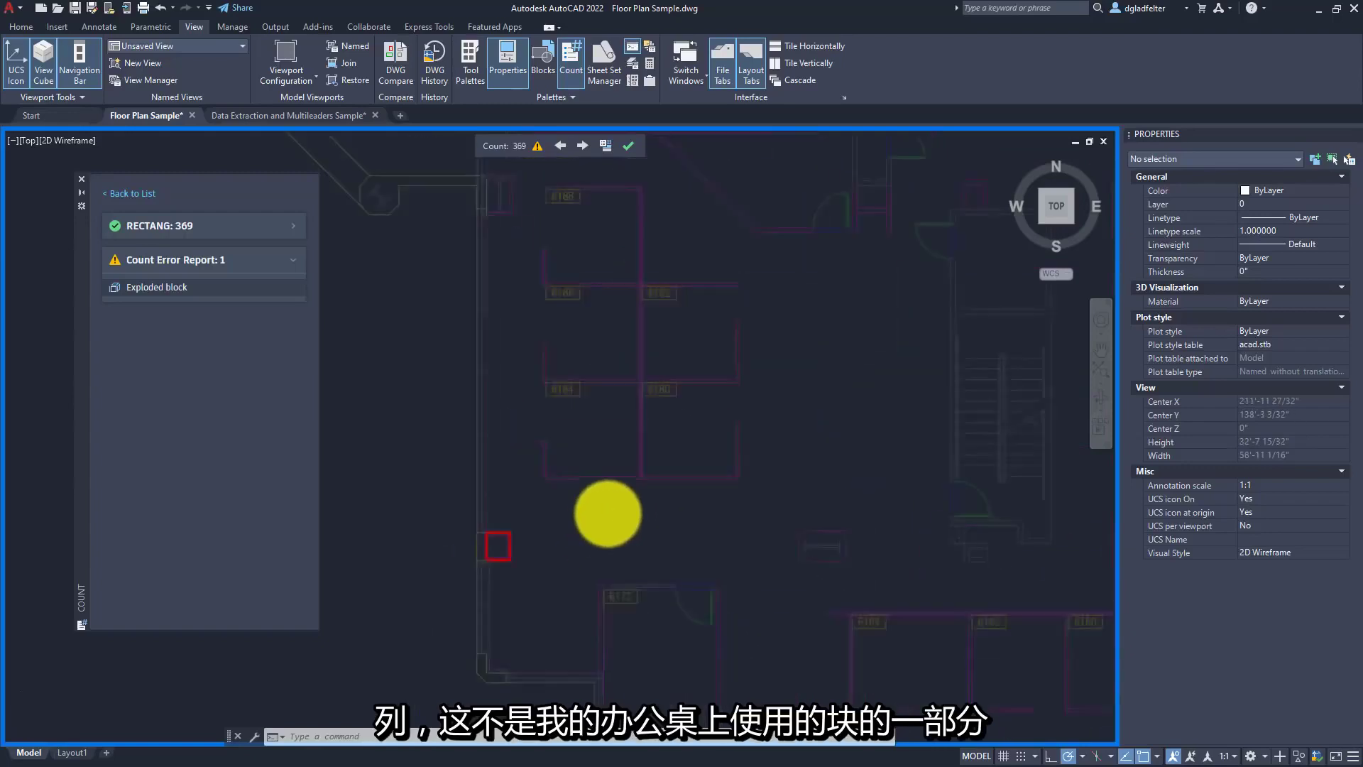
{"action": "scroll", "coordinate": [882, 648], "scroll_direction": "up", "scroll_amount": 6}
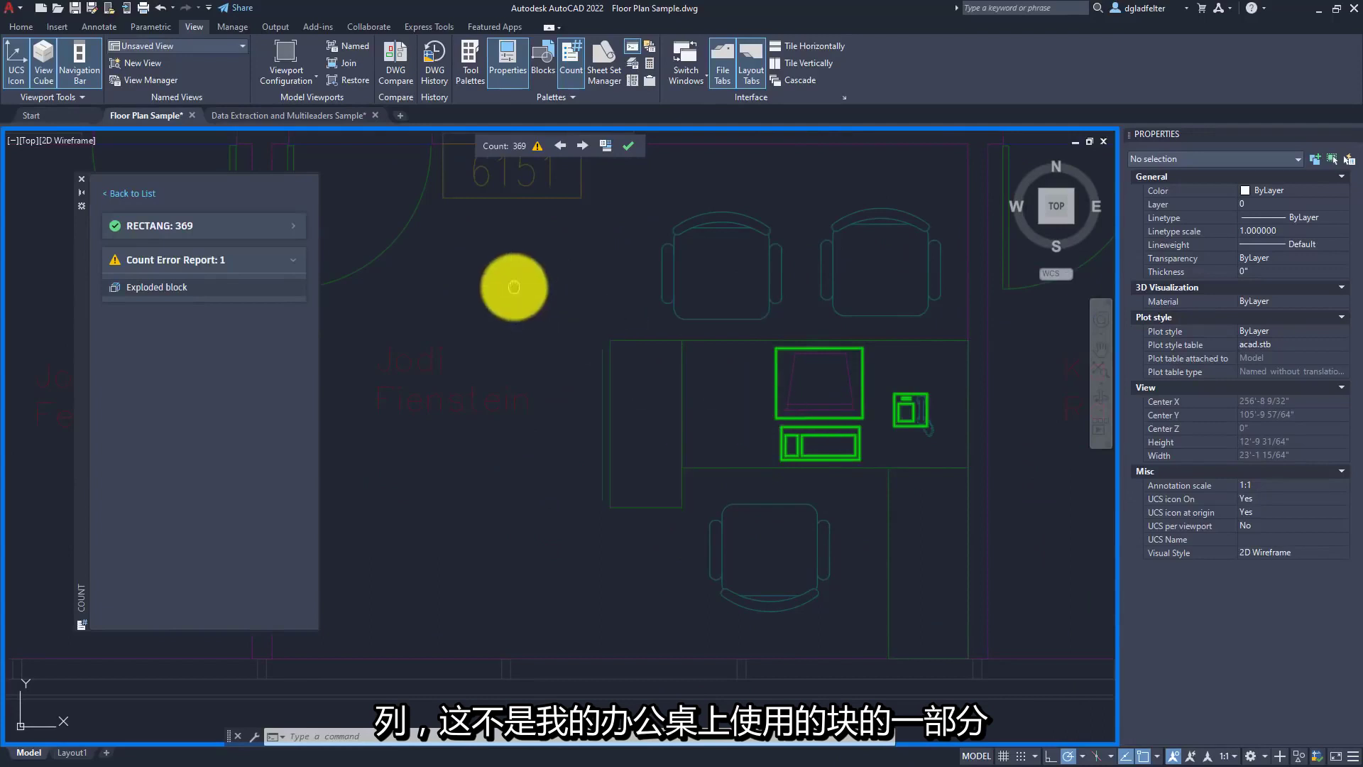
{"action": "middle_click_drag", "start_coordinate": [514, 287], "coordinate": [1074, 553]}
{"action": "middle_click_drag", "start_coordinate": [669, 381], "coordinate": [1004, 487]}
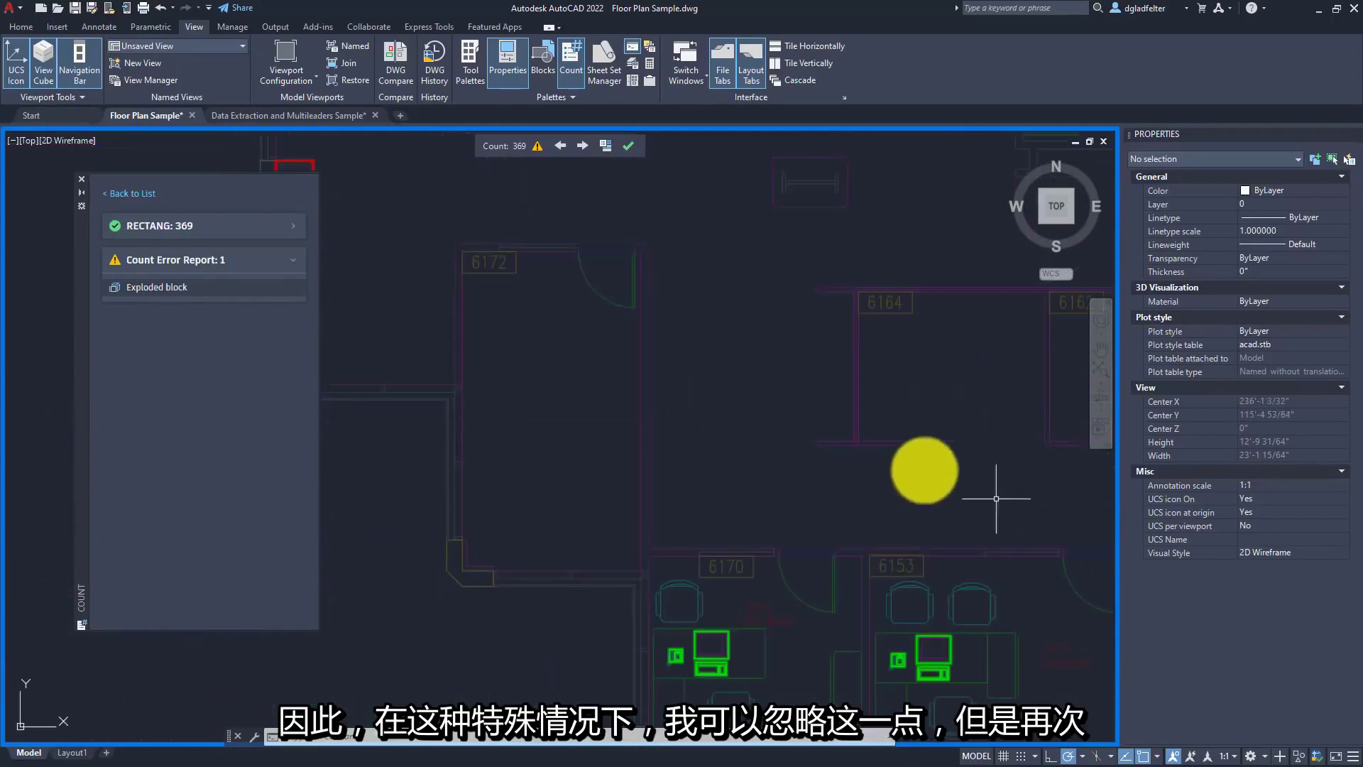
{"action": "scroll", "coordinate": [803, 433], "scroll_direction": "down", "scroll_amount": 4}
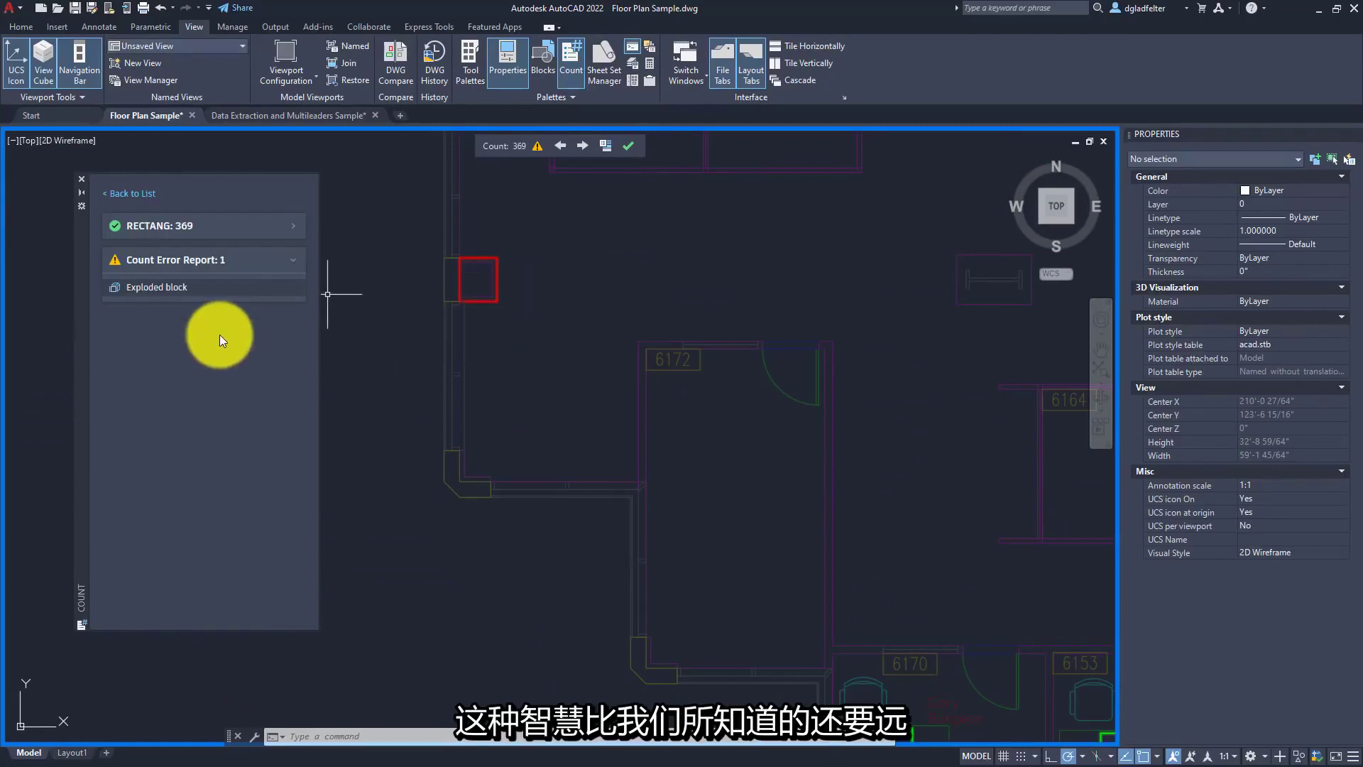
- Return to the block list, open the count error report for DR-36 and locate the reported overlapping object
{"action": "left_click", "coordinate": [126, 194]}
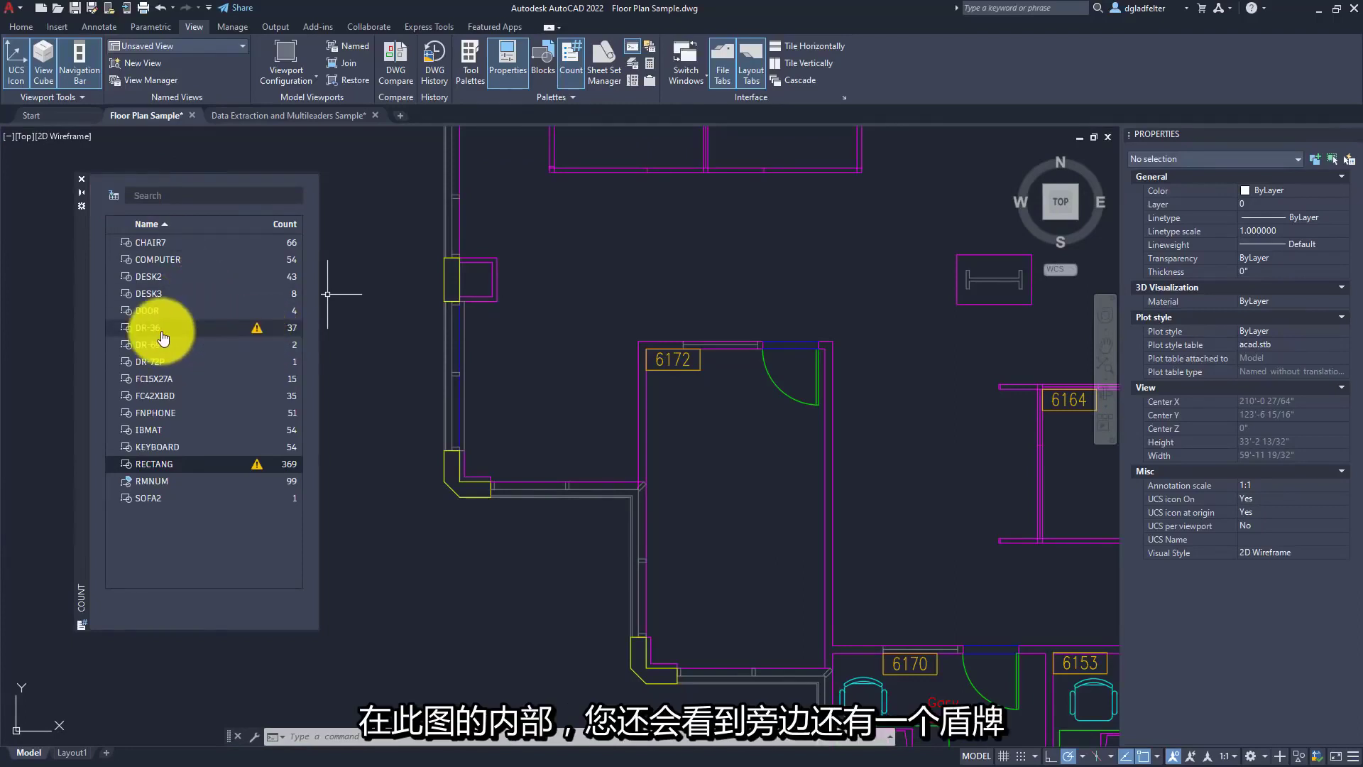
{"action": "left_click", "coordinate": [257, 338]}
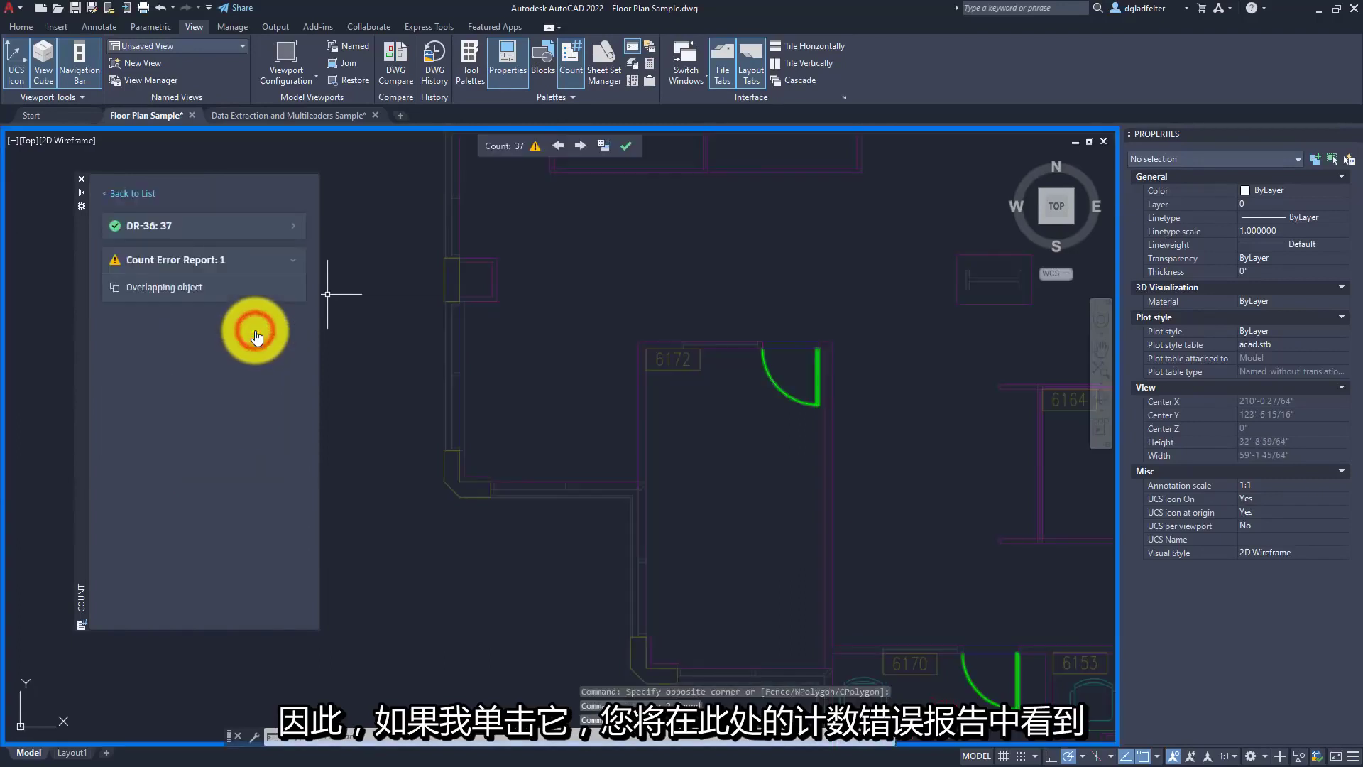
{"action": "left_click", "coordinate": [193, 287]}
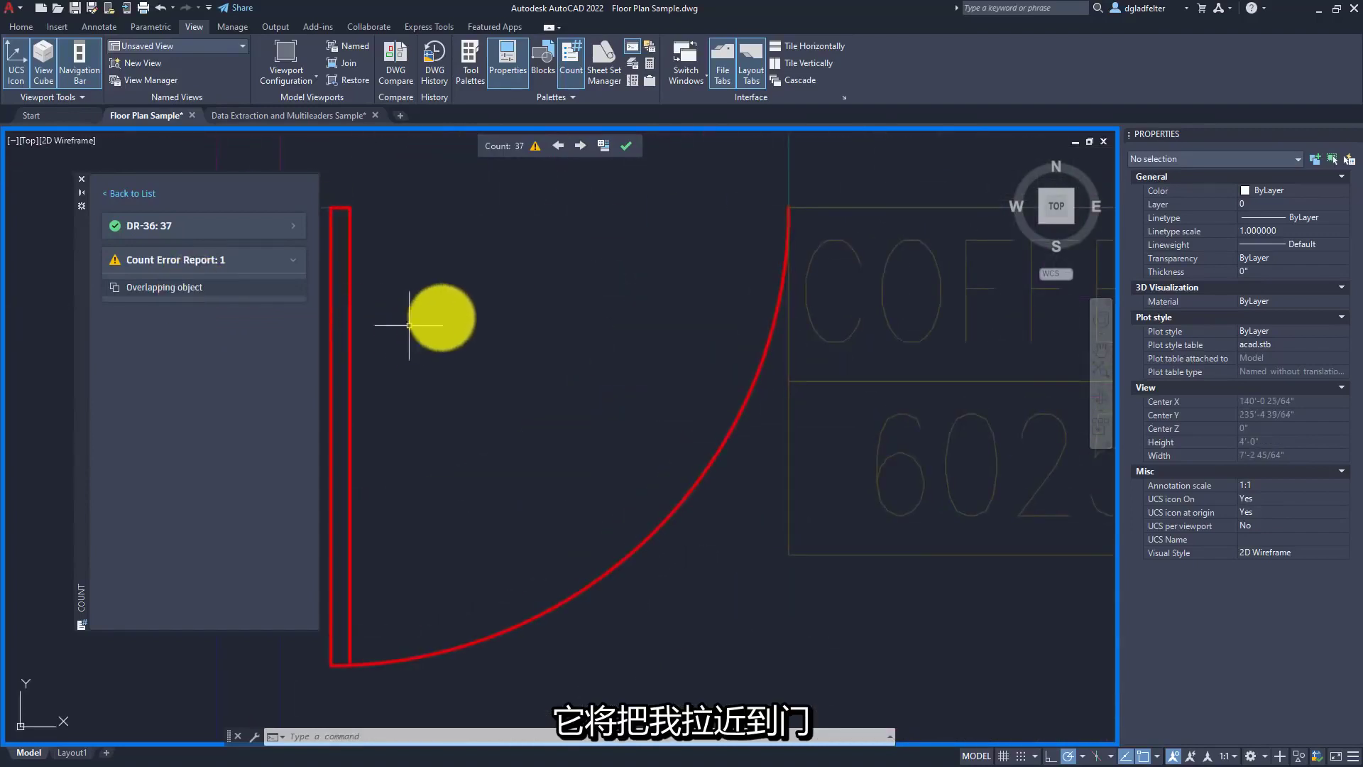
- Select the overlapping DR-36 door blocks beside the COFFEE 6025 room label to inspect them, and end the active count
{"action": "scroll", "coordinate": [497, 306], "scroll_direction": "down", "scroll_amount": 5}
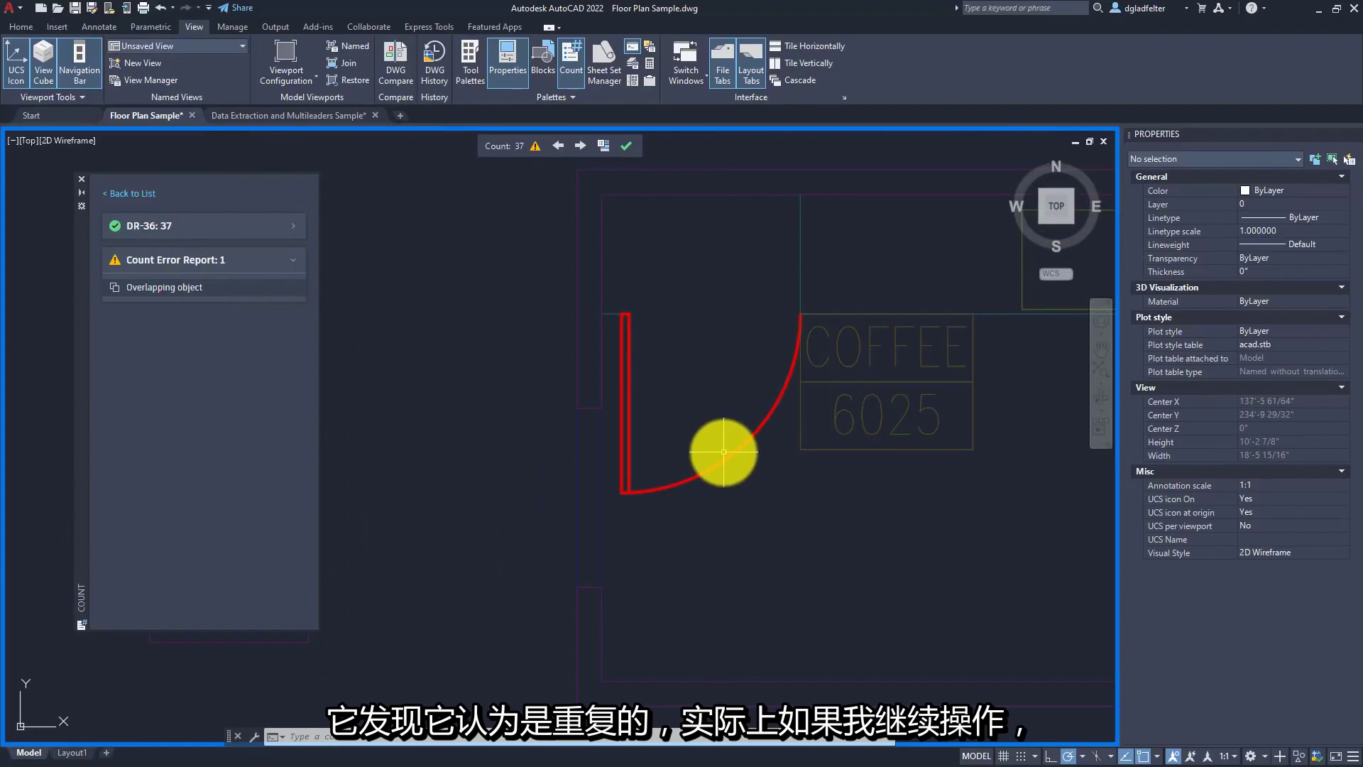
{"action": "left_click", "coordinate": [754, 490]}
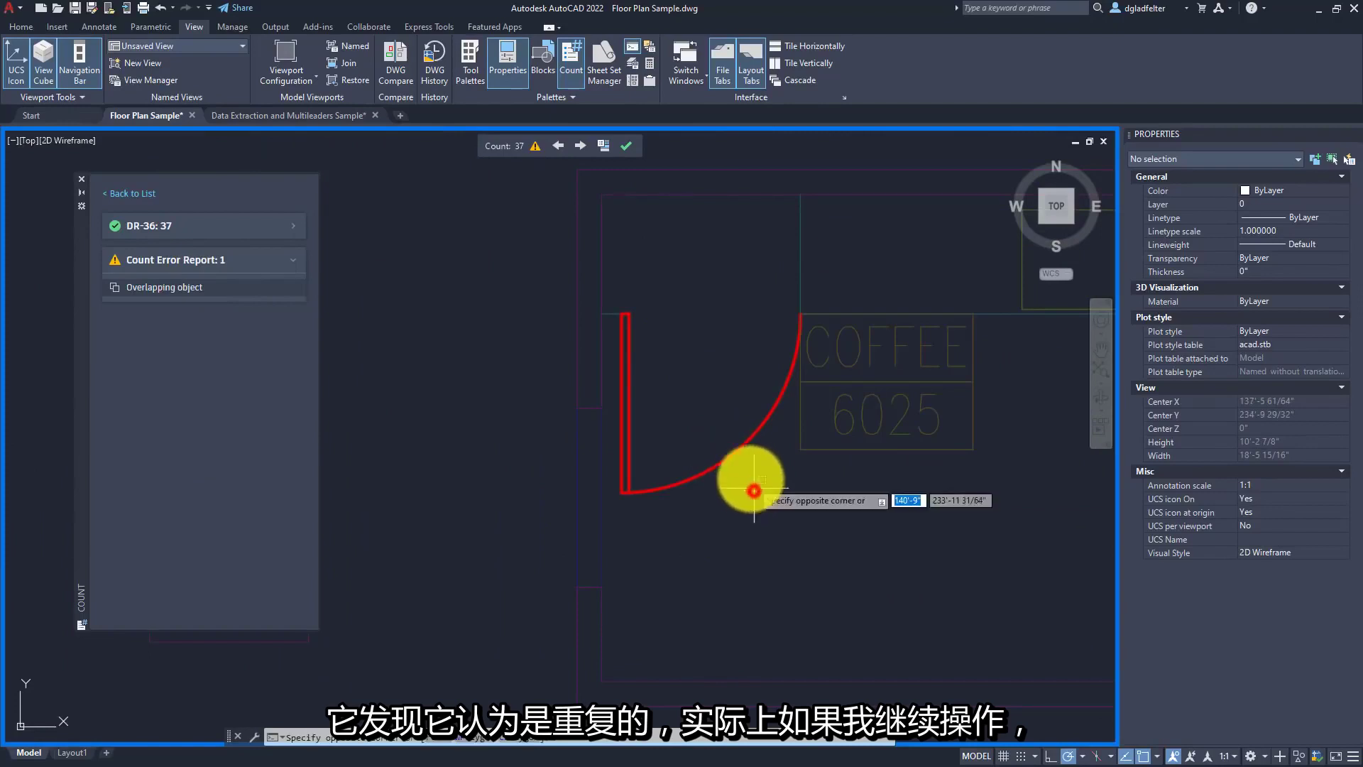
{"action": "left_click", "coordinate": [725, 421]}
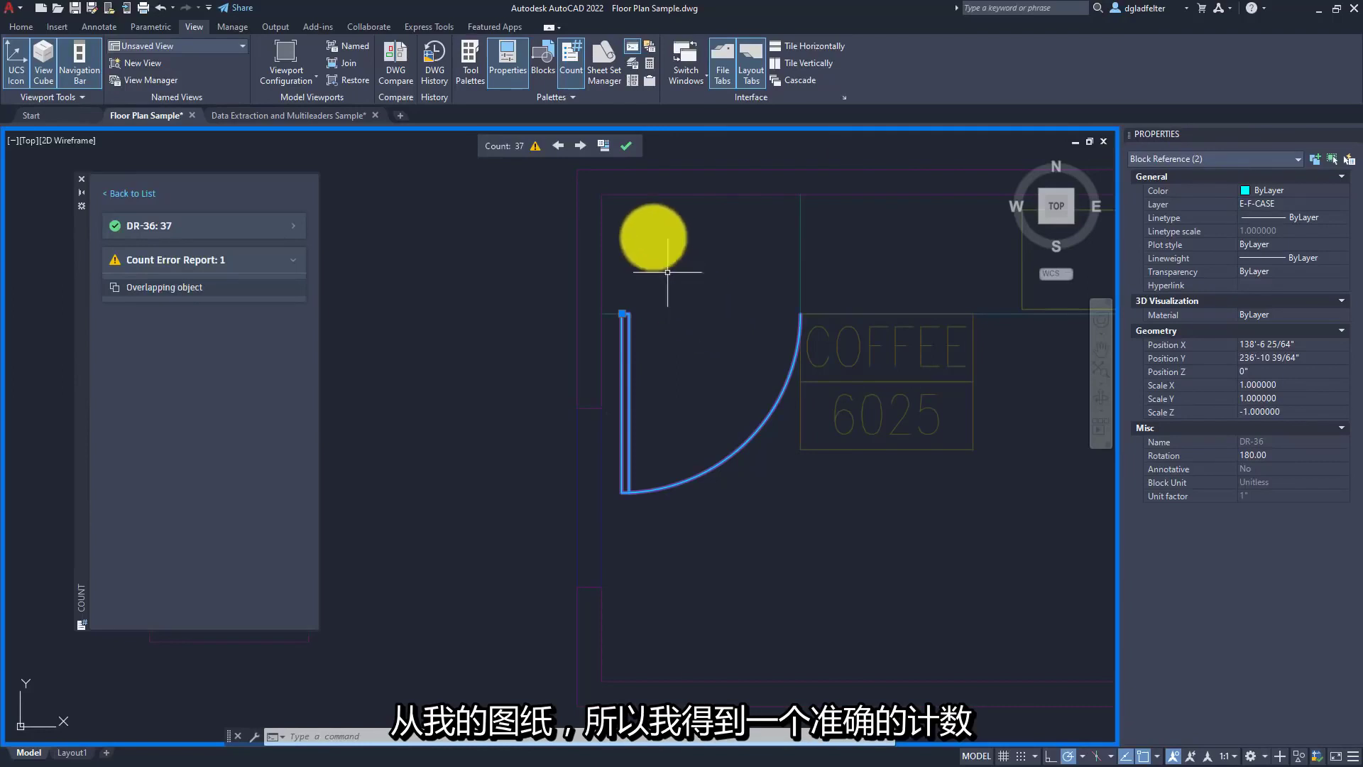
{"action": "left_click", "coordinate": [626, 145]}
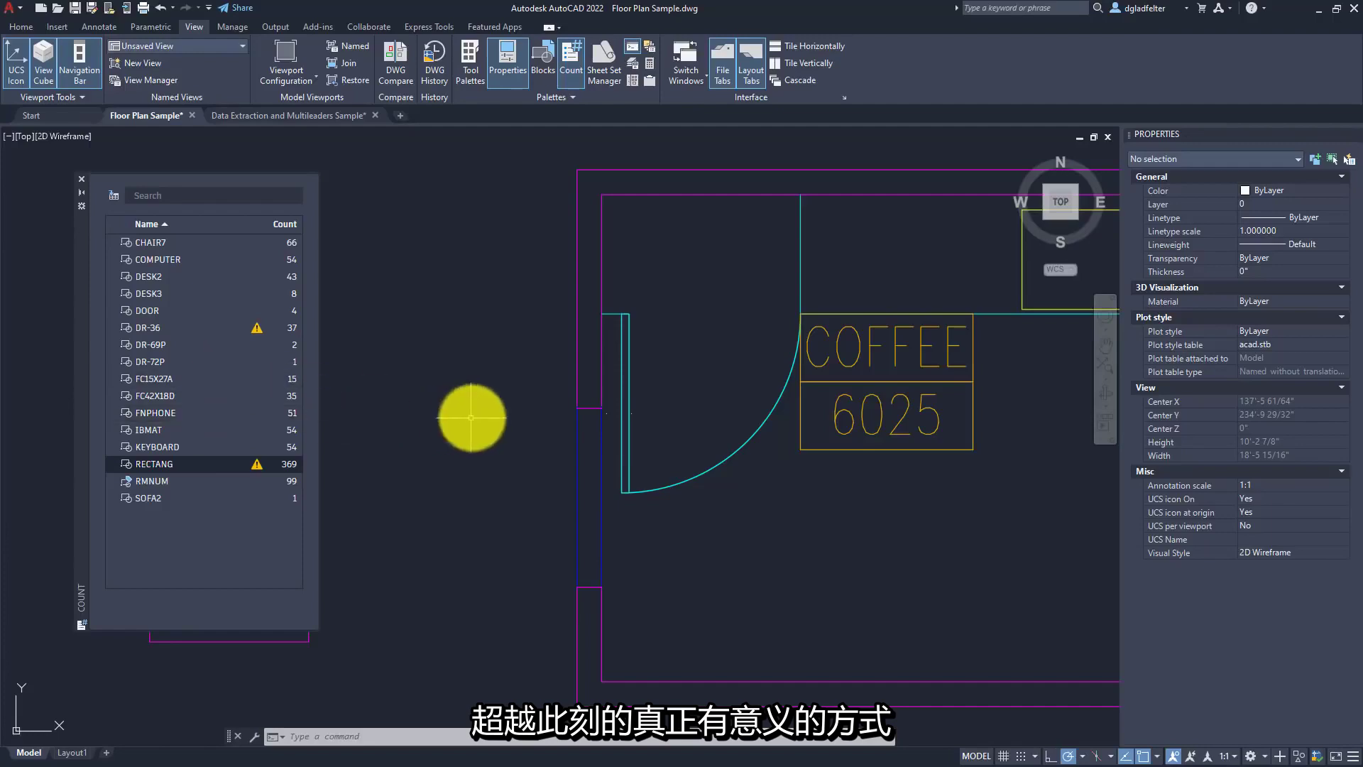
- Insert a count field for the FNPHONE block in the empty area below the exterior wall, and end the count
{"action": "scroll", "coordinate": [675, 344], "scroll_direction": "down", "scroll_amount": 6}
{"action": "scroll", "coordinate": [716, 335], "scroll_direction": "up", "scroll_amount": 3}
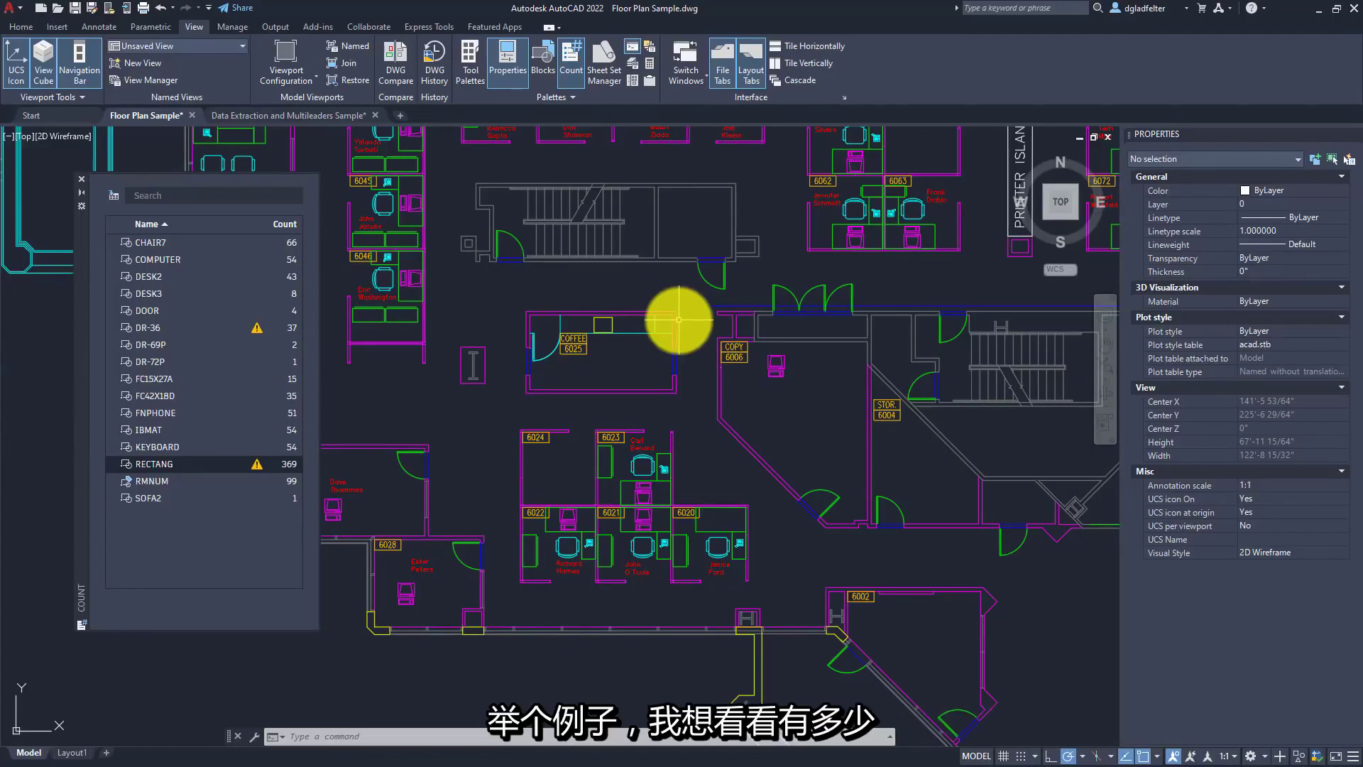
{"action": "middle_click_drag", "start_coordinate": [696, 502], "coordinate": [789, 311]}
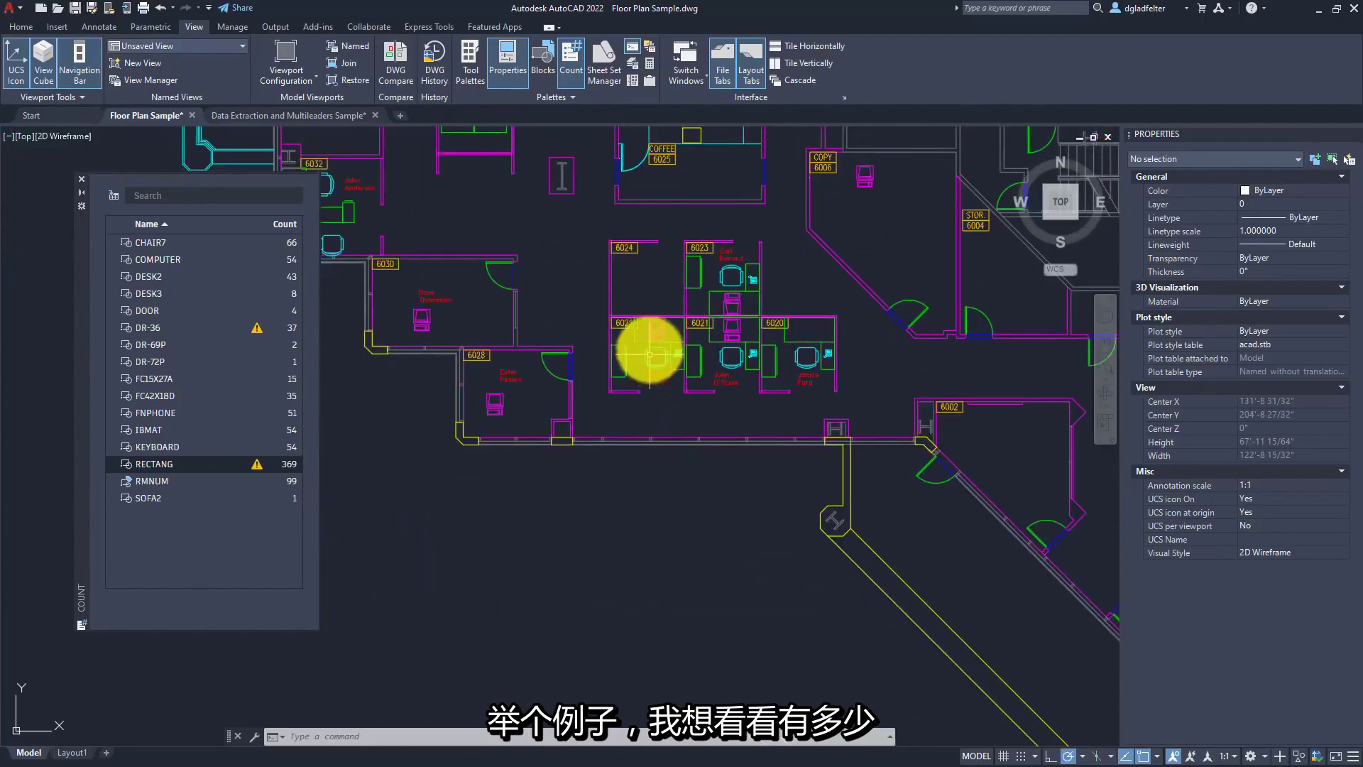
{"action": "left_click", "coordinate": [160, 417]}
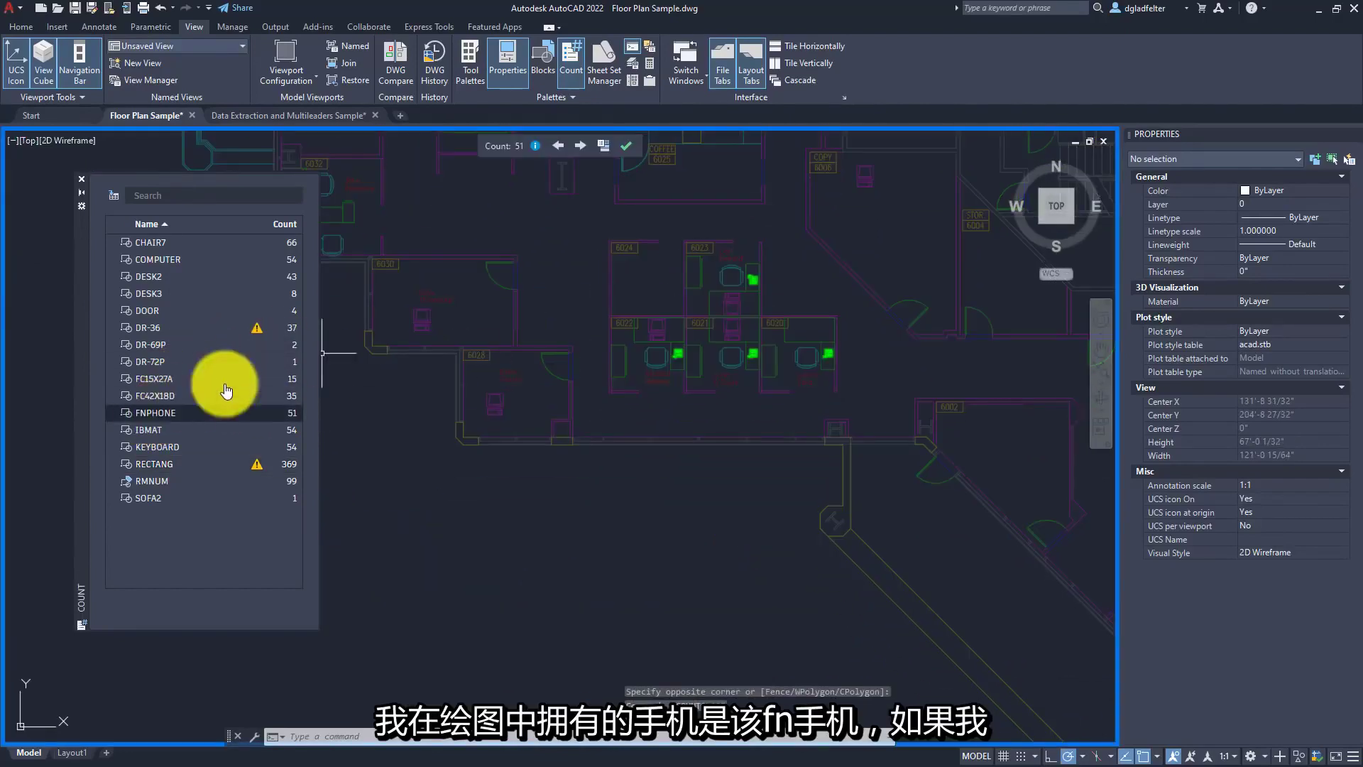
{"action": "right_click", "coordinate": [240, 419]}
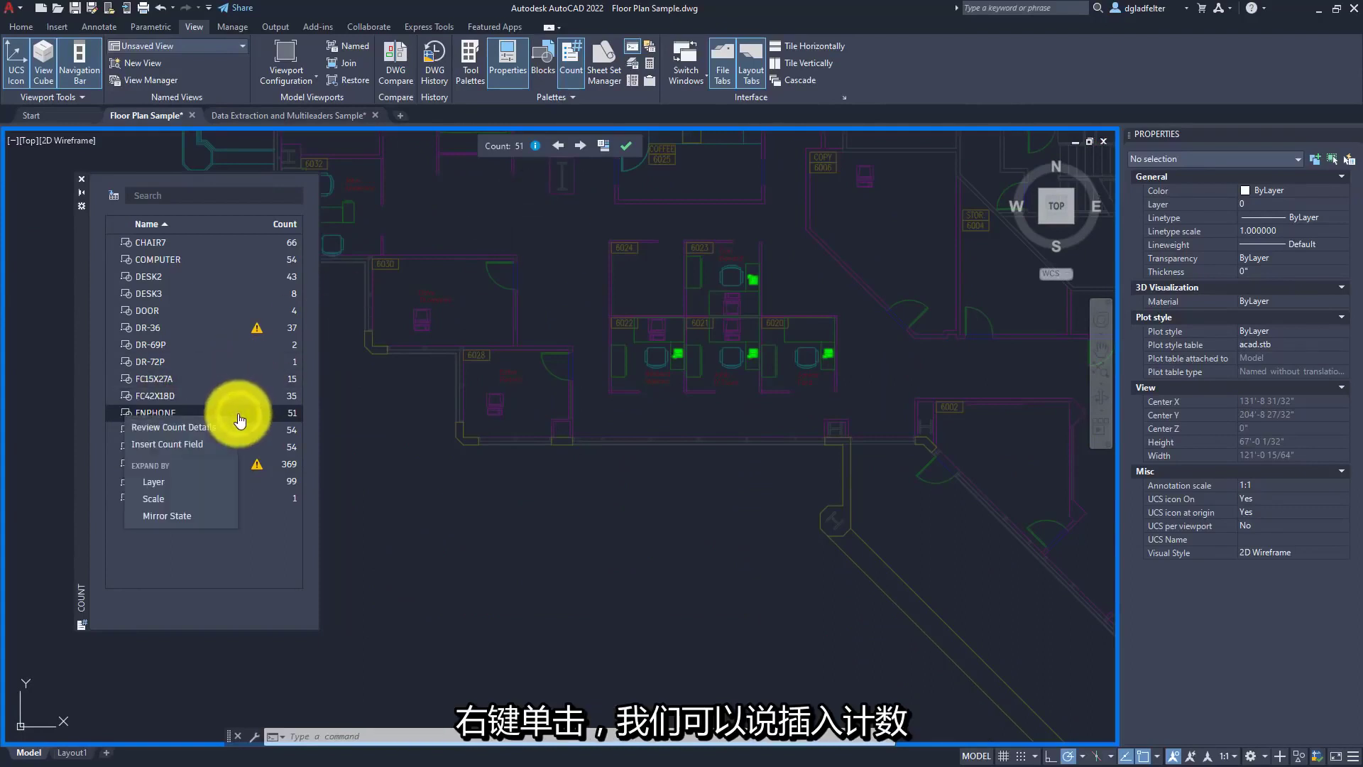
{"action": "left_click", "coordinate": [182, 441]}
{"action": "left_click", "coordinate": [584, 481]}
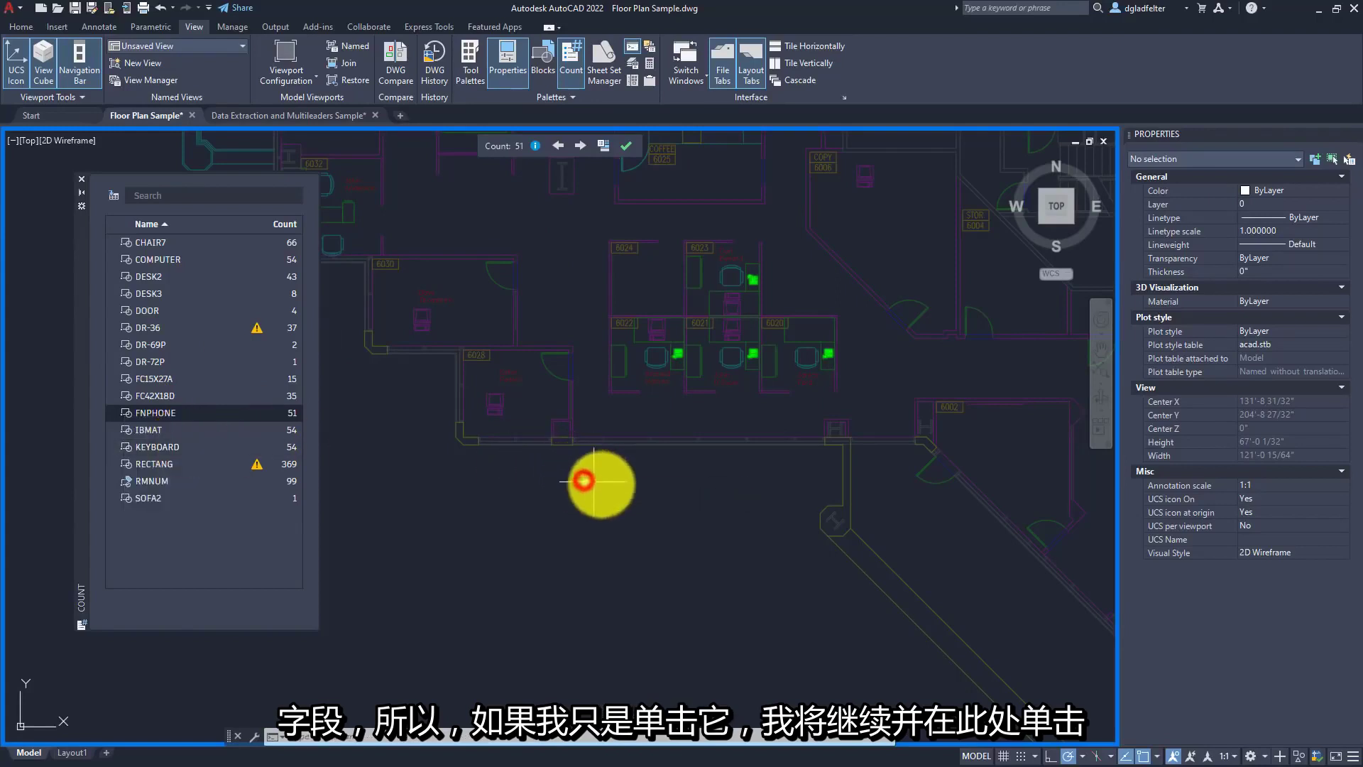
{"action": "scroll", "coordinate": [593, 486], "scroll_direction": "up", "scroll_amount": 10}
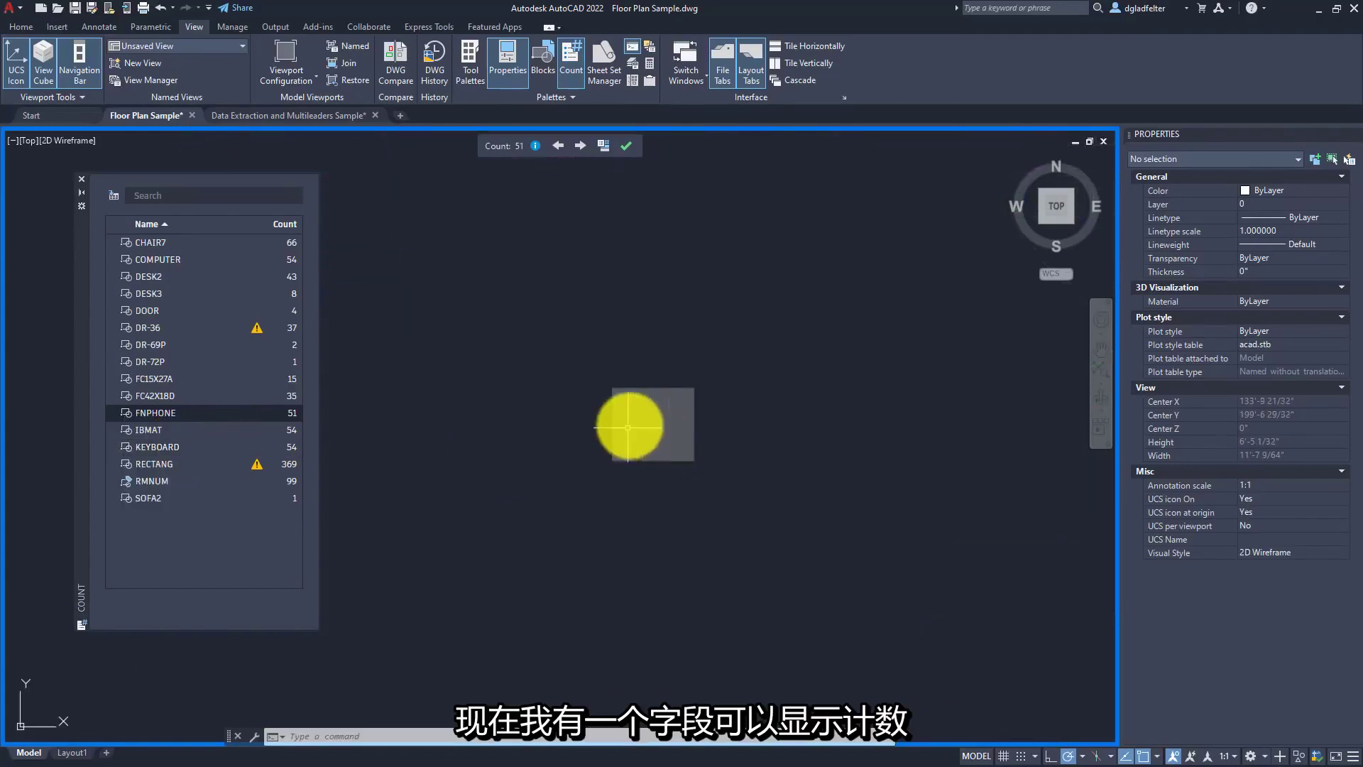
{"action": "left_click", "coordinate": [625, 145]}
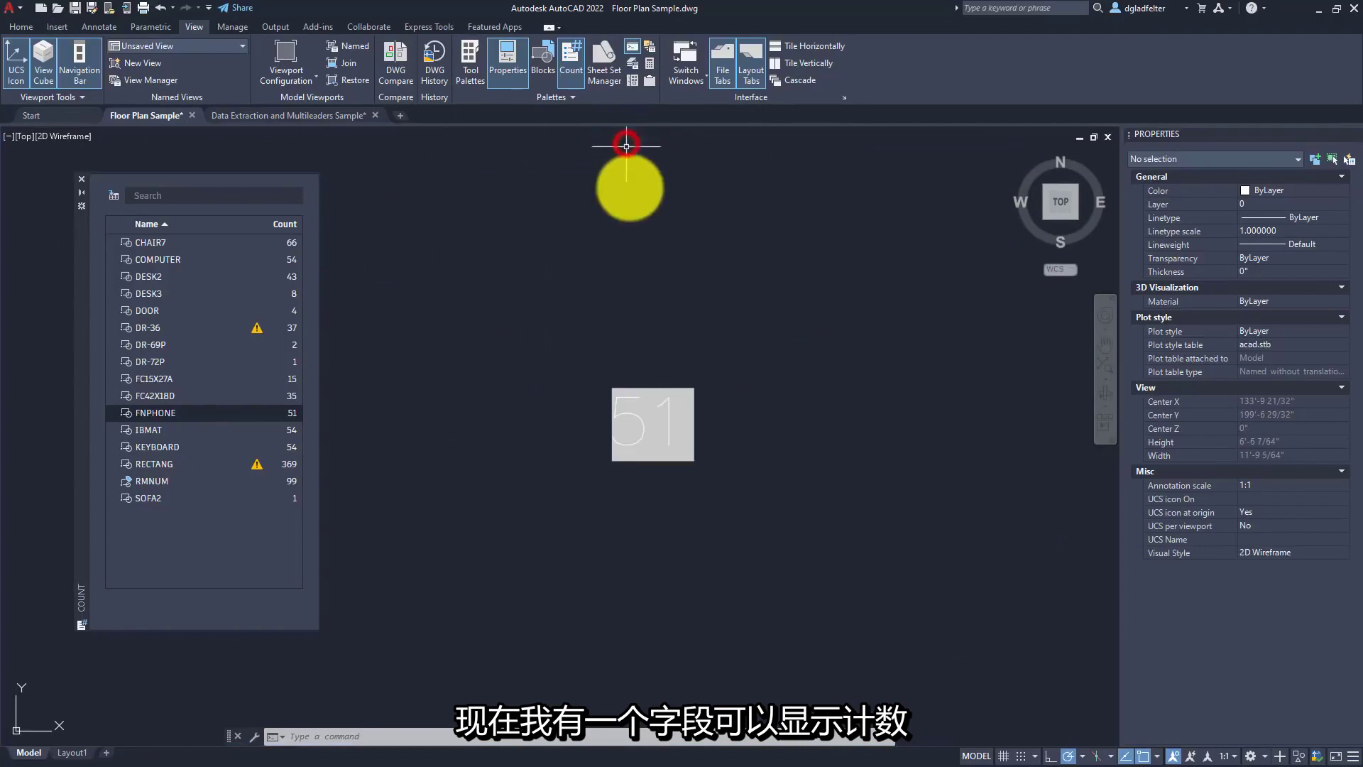
- Add the text "Project includes" before the phone count field and "phones." after it
{"action": "double_click", "coordinate": [642, 417]}
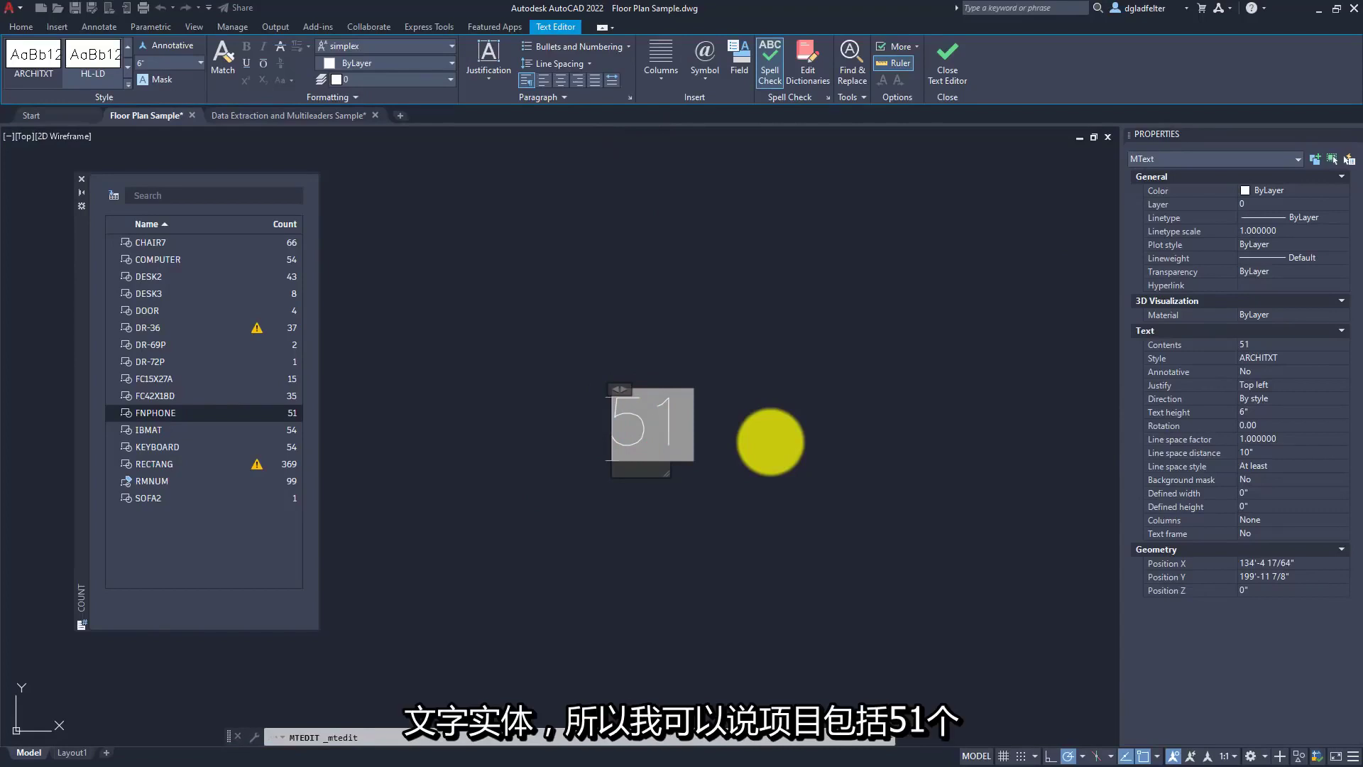
{"action": "type", "text": "Proj"}
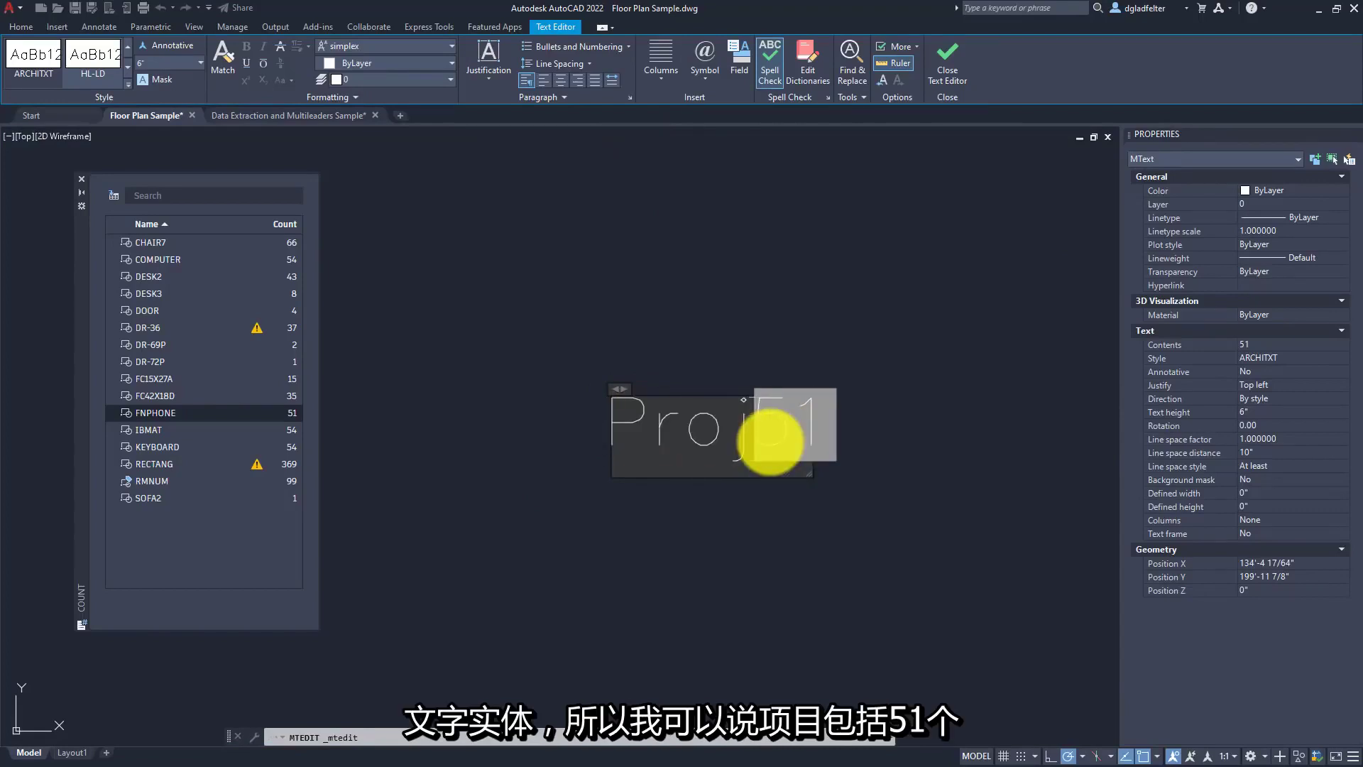
{"action": "type", "text": "ect includes "}
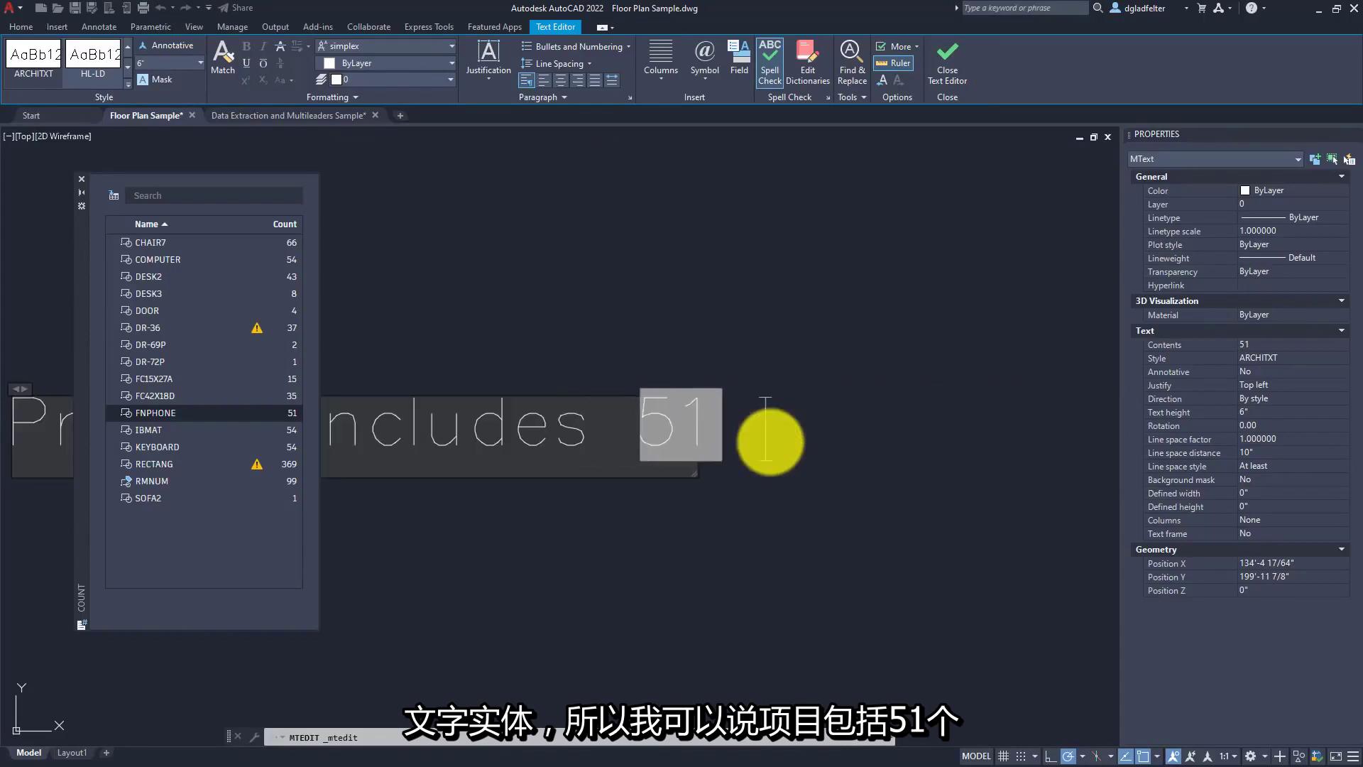
{"action": "type", "text": " phiones"}
{"action": "key", "text": "BackSpace"}
{"action": "key", "text": "BackSpace"}
{"action": "key", "text": "BackSpace"}
{"action": "key", "text": "BackSpace"}
{"action": "key", "text": "BackSpace"}
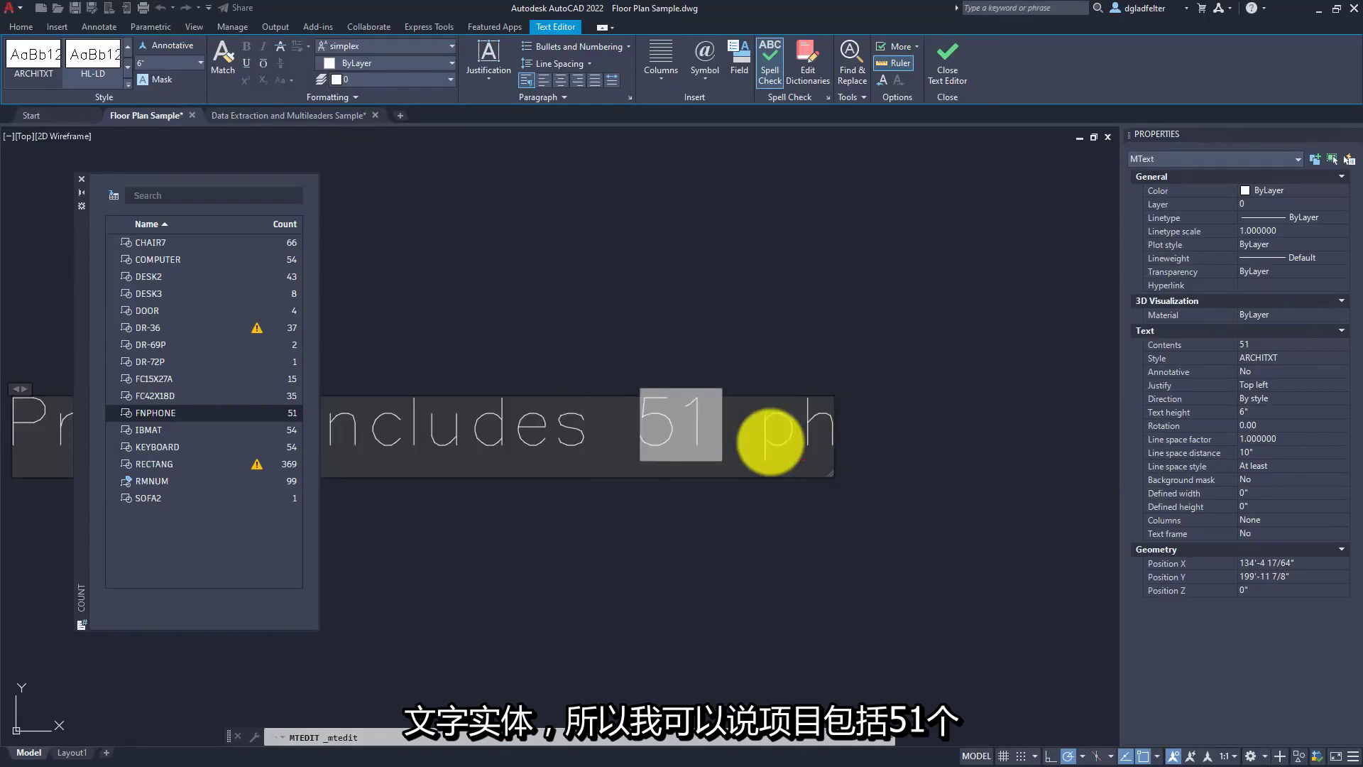
{"action": "type", "text": "ones."}
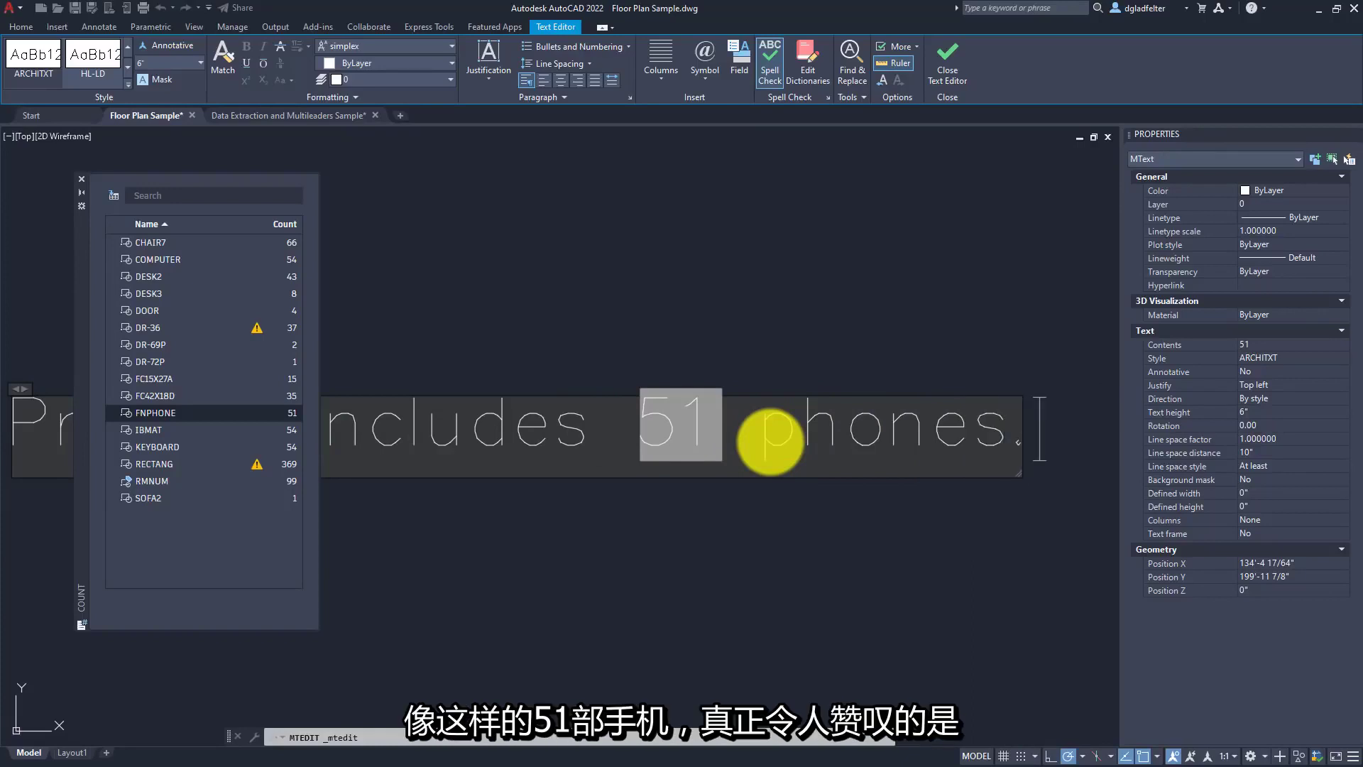
{"action": "left_click", "coordinate": [815, 356]}
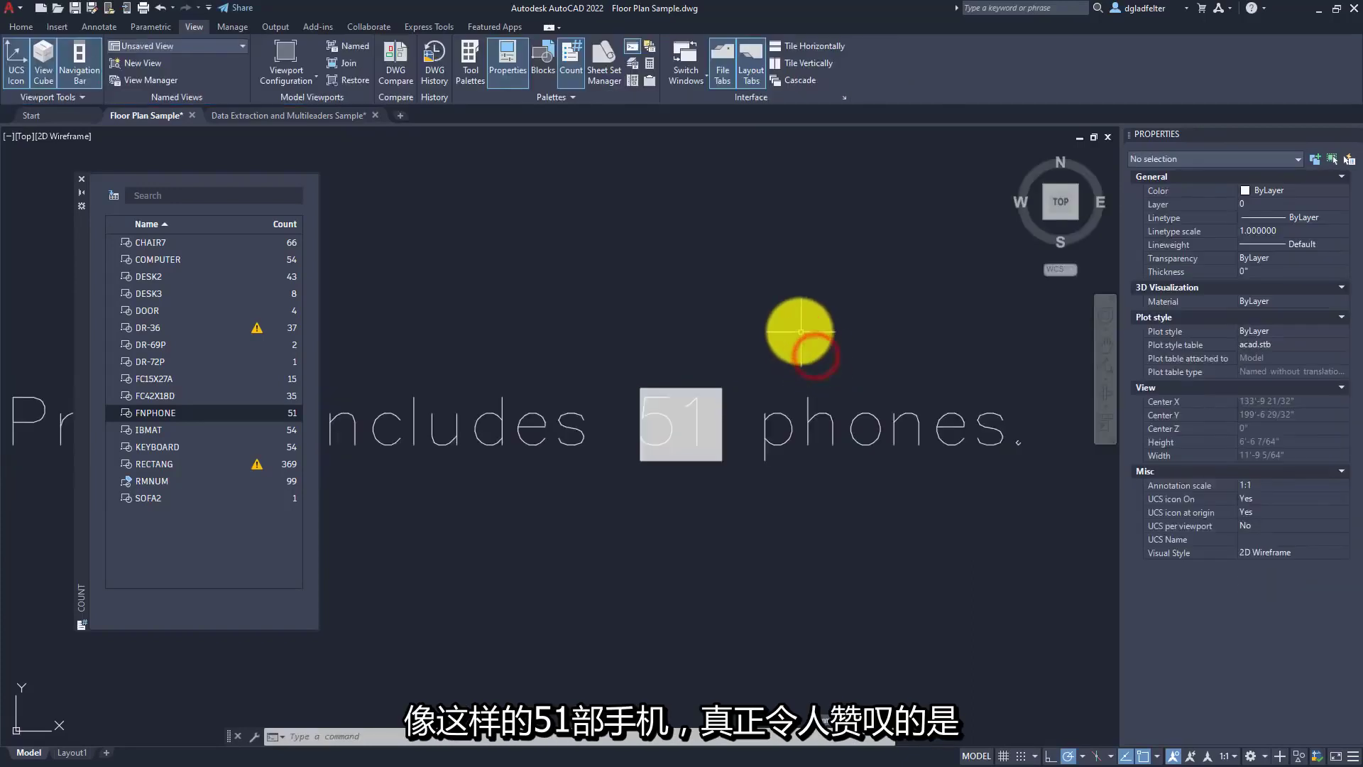
- Copy the phone block in cubicle 6022 to two spots below the cubicles, and regenerate the drawing to update the count field
{"action": "scroll", "coordinate": [801, 331], "scroll_direction": "down", "scroll_amount": 5}
{"action": "middle_click_drag", "start_coordinate": [779, 237], "coordinate": [786, 283]}
{"action": "middle_click_drag", "start_coordinate": [727, 189], "coordinate": [756, 333]}
{"action": "left_click", "coordinate": [880, 216]}
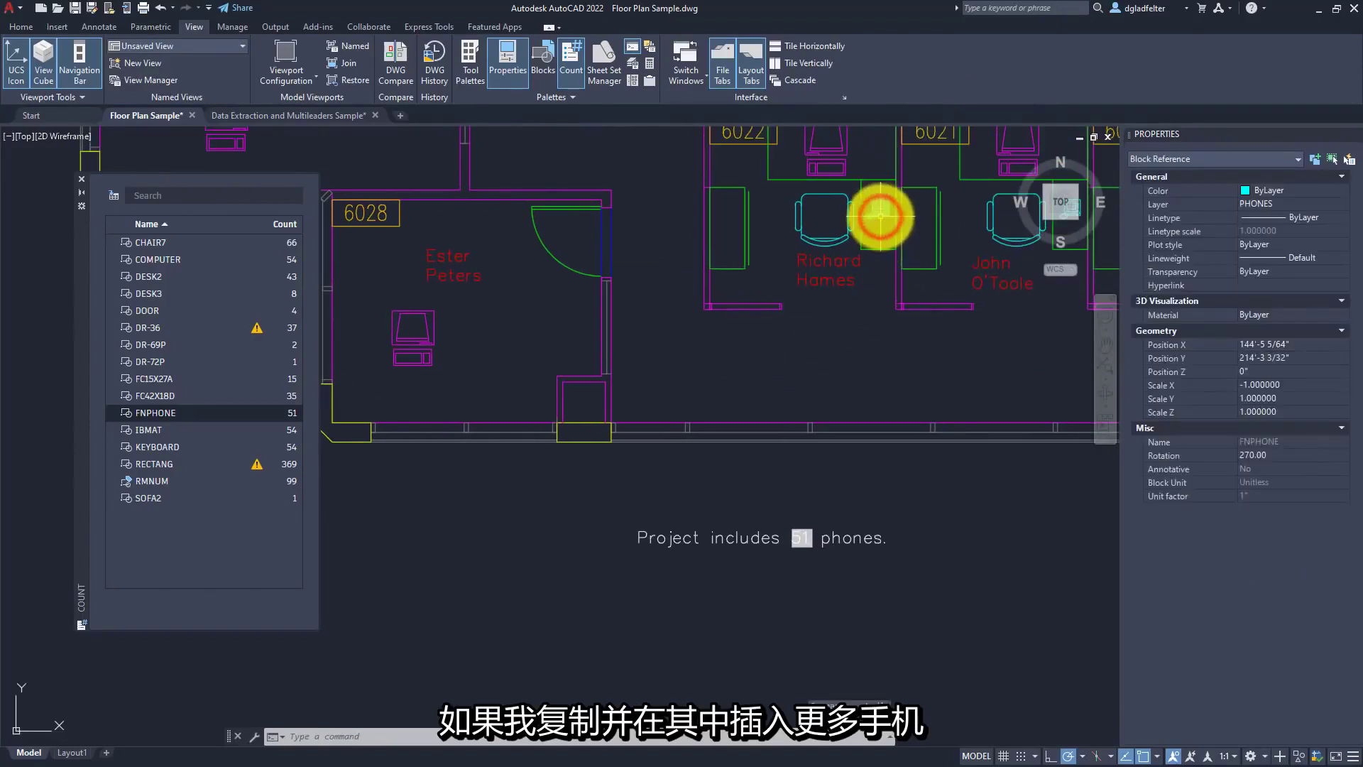
{"action": "type", "text": "cp"}
{"action": "key", "text": "Return"}
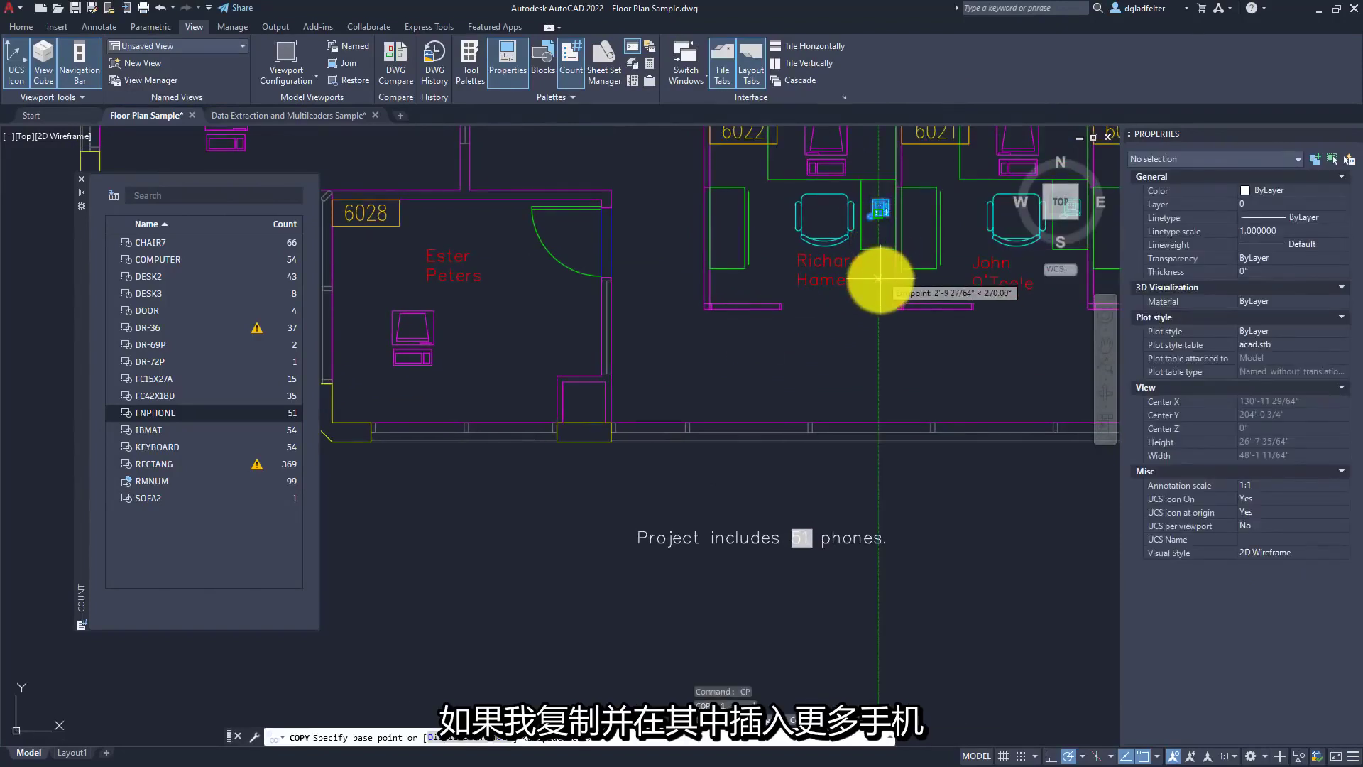
{"action": "left_click", "coordinate": [881, 279]}
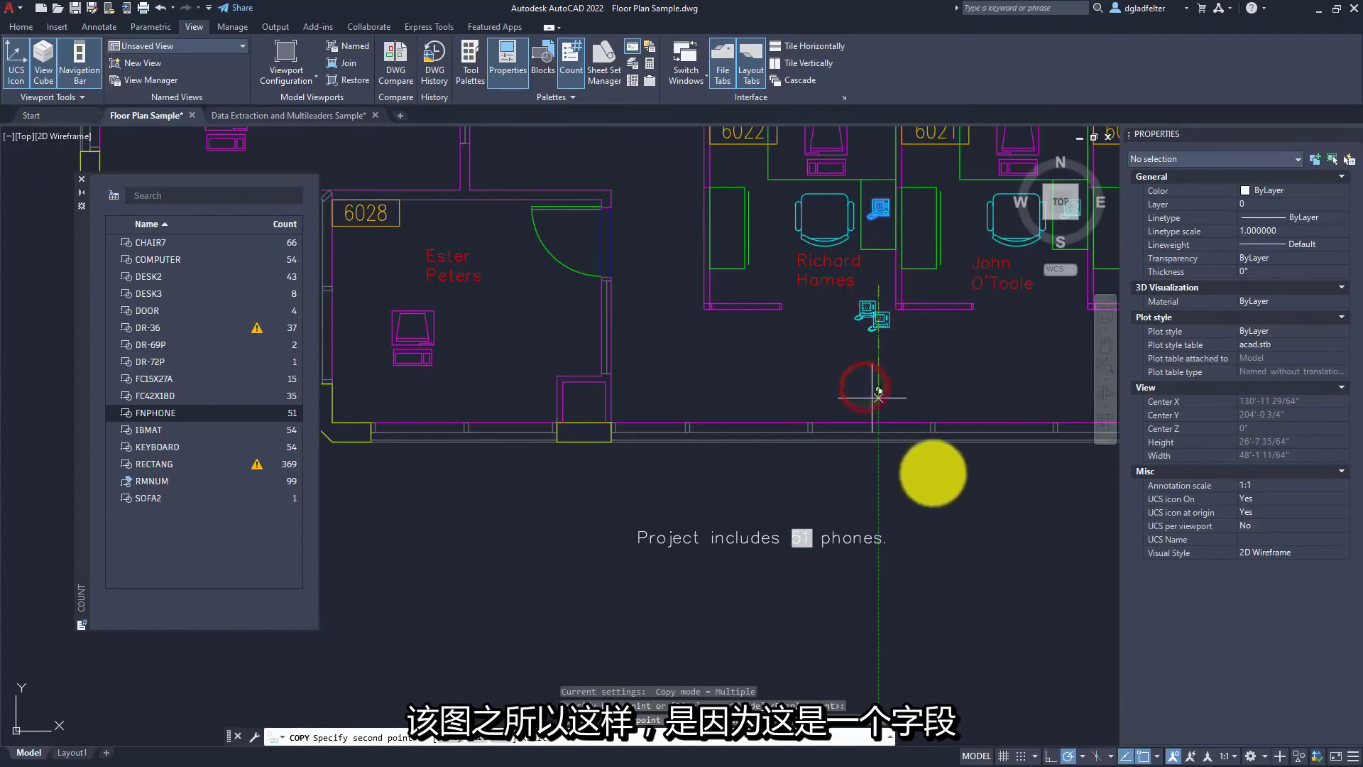
{"action": "left_click", "coordinate": [964, 447]}
{"action": "key", "text": "Return"}
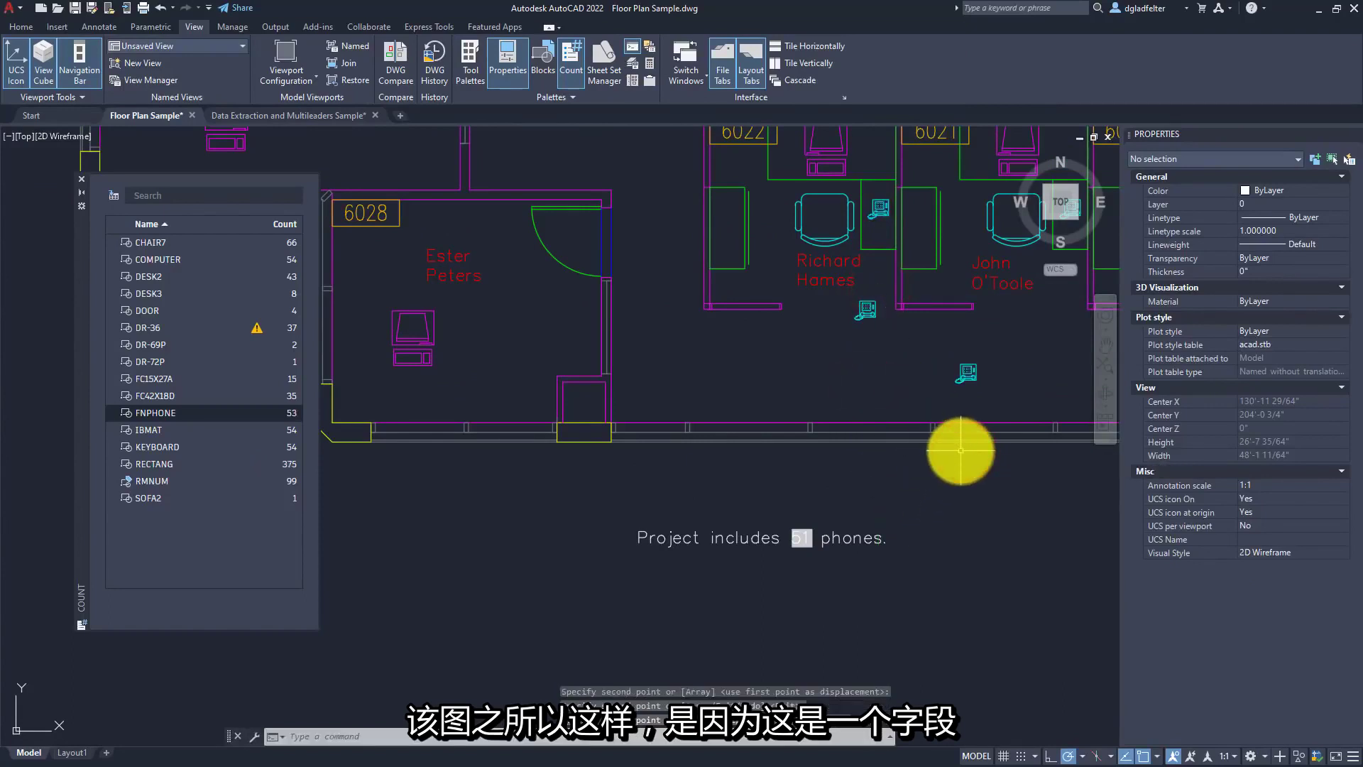
{"action": "type", "text": "re"}
{"action": "key", "text": "Return"}
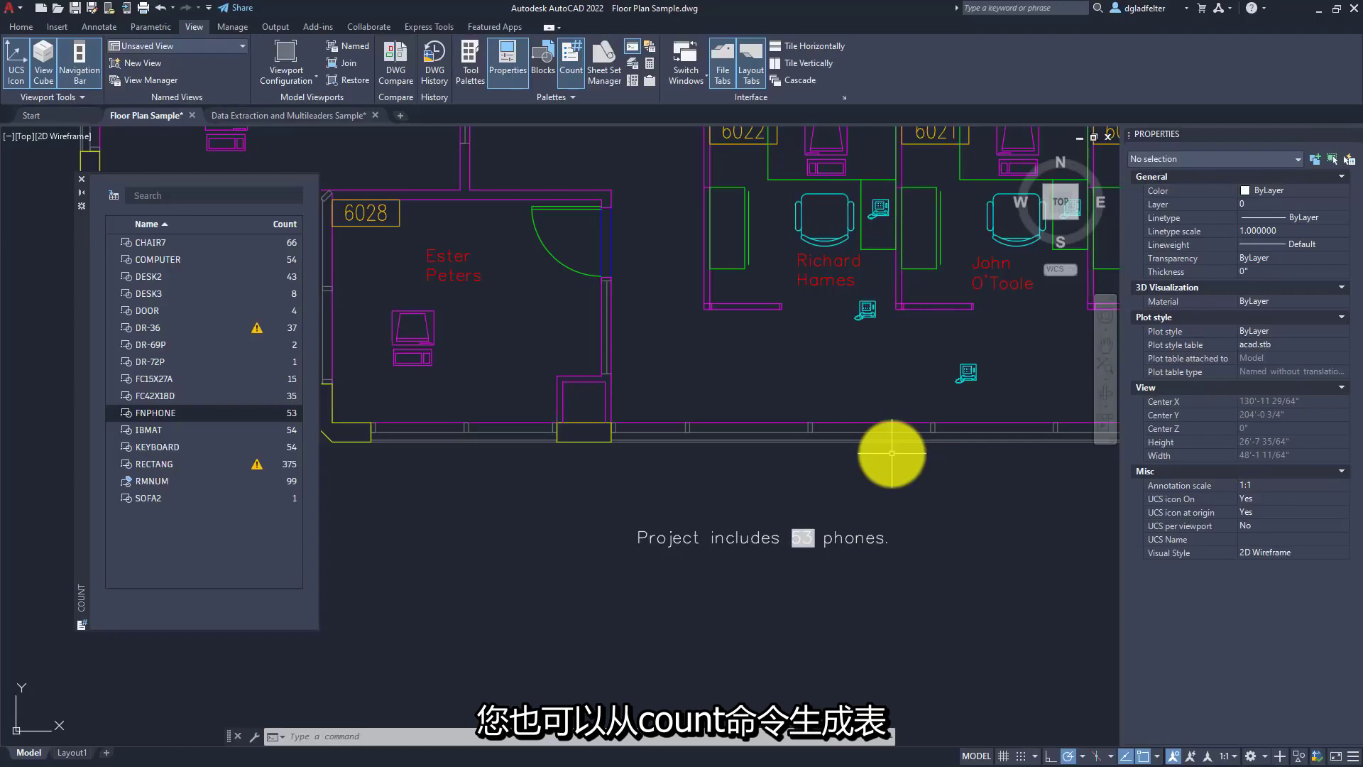
- Insert a count table for the CHAIR7, COMPUTER and FNPHONE blocks below the phone count sentence
{"action": "left_click", "coordinate": [117, 201]}
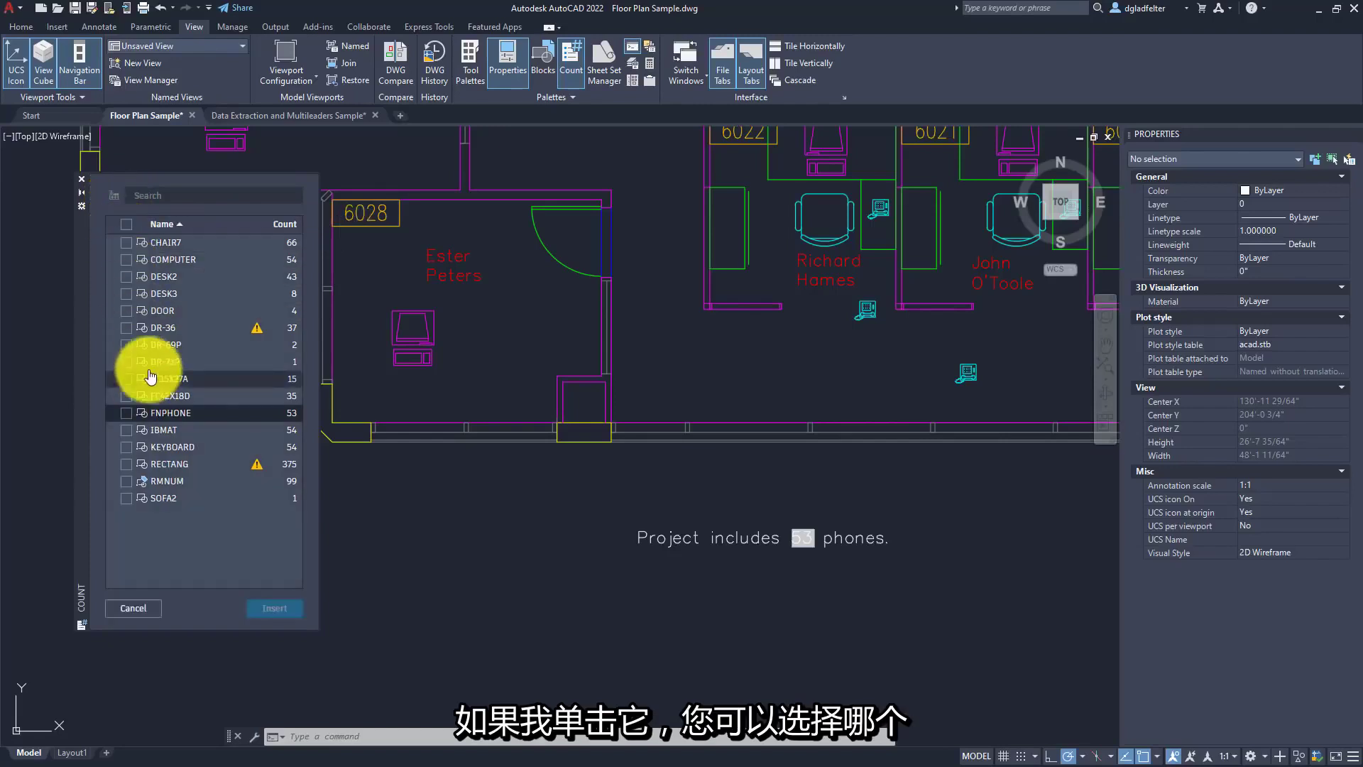
{"action": "left_click", "coordinate": [126, 412]}
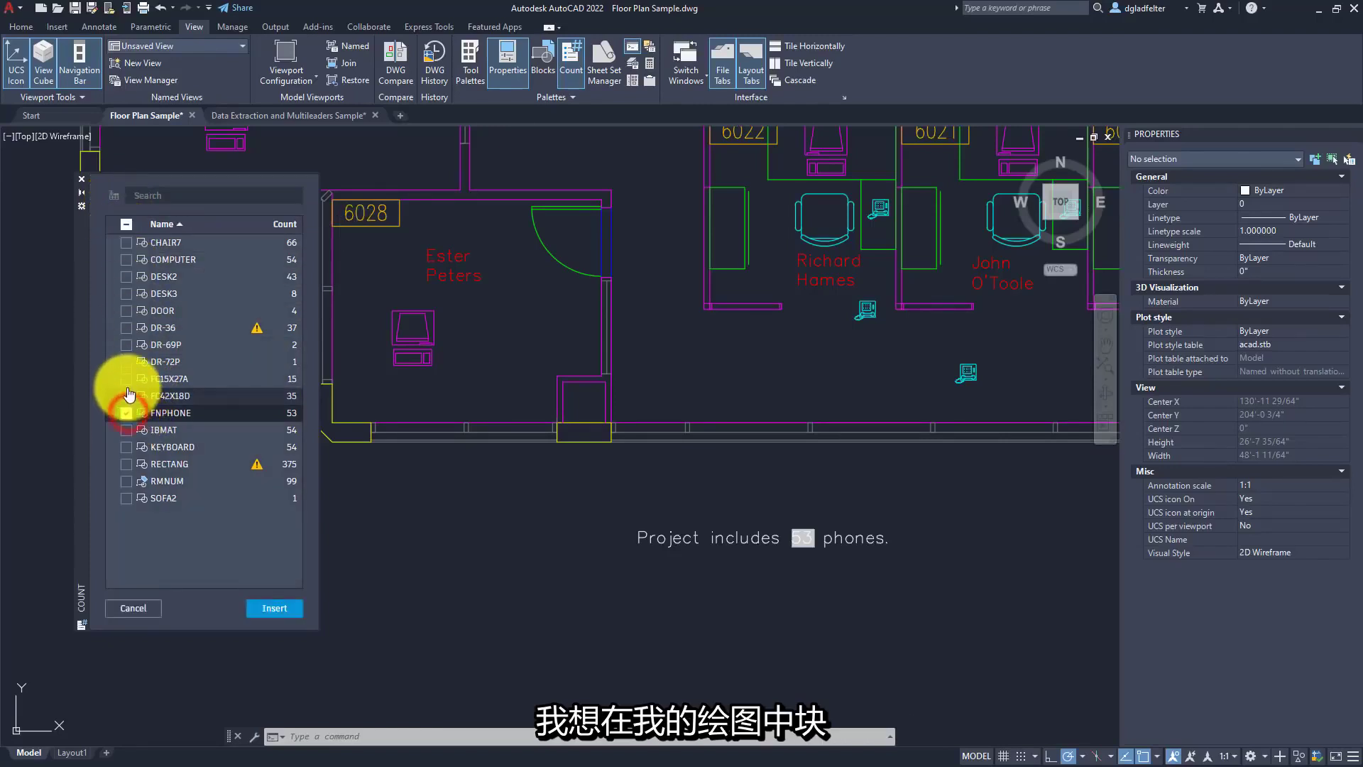
{"action": "left_click", "coordinate": [127, 259]}
{"action": "left_click", "coordinate": [127, 243]}
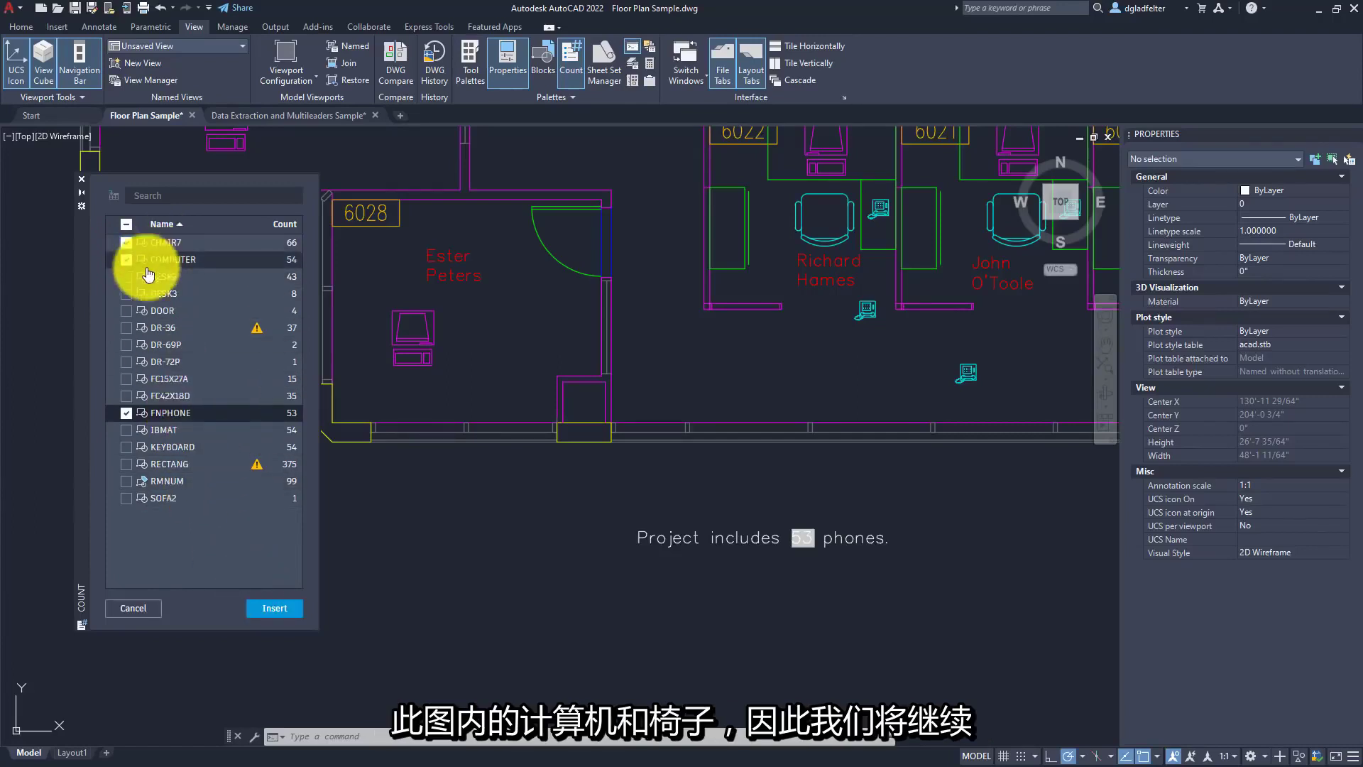
{"action": "left_click", "coordinate": [266, 614]}
{"action": "scroll", "coordinate": [538, 410], "scroll_direction": "down", "scroll_amount": 5}
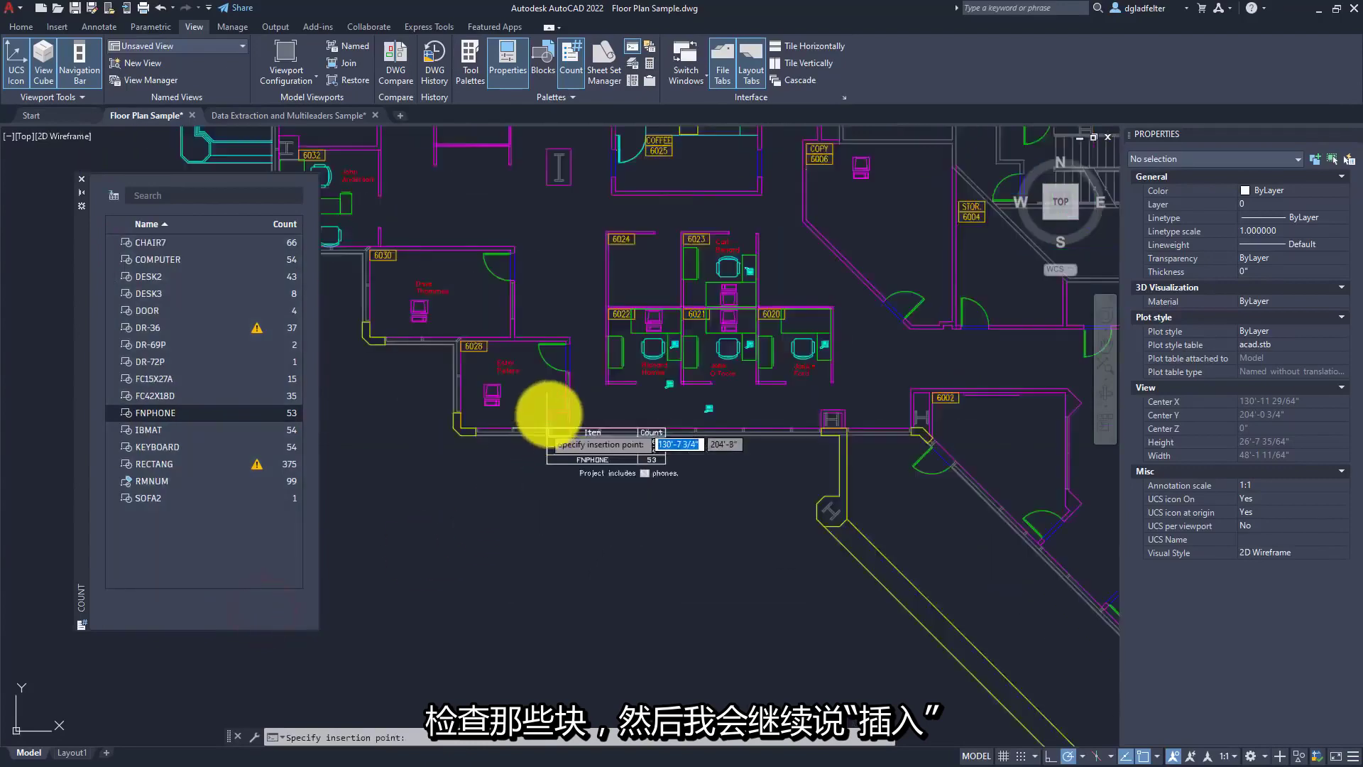
{"action": "left_click", "coordinate": [597, 407]}
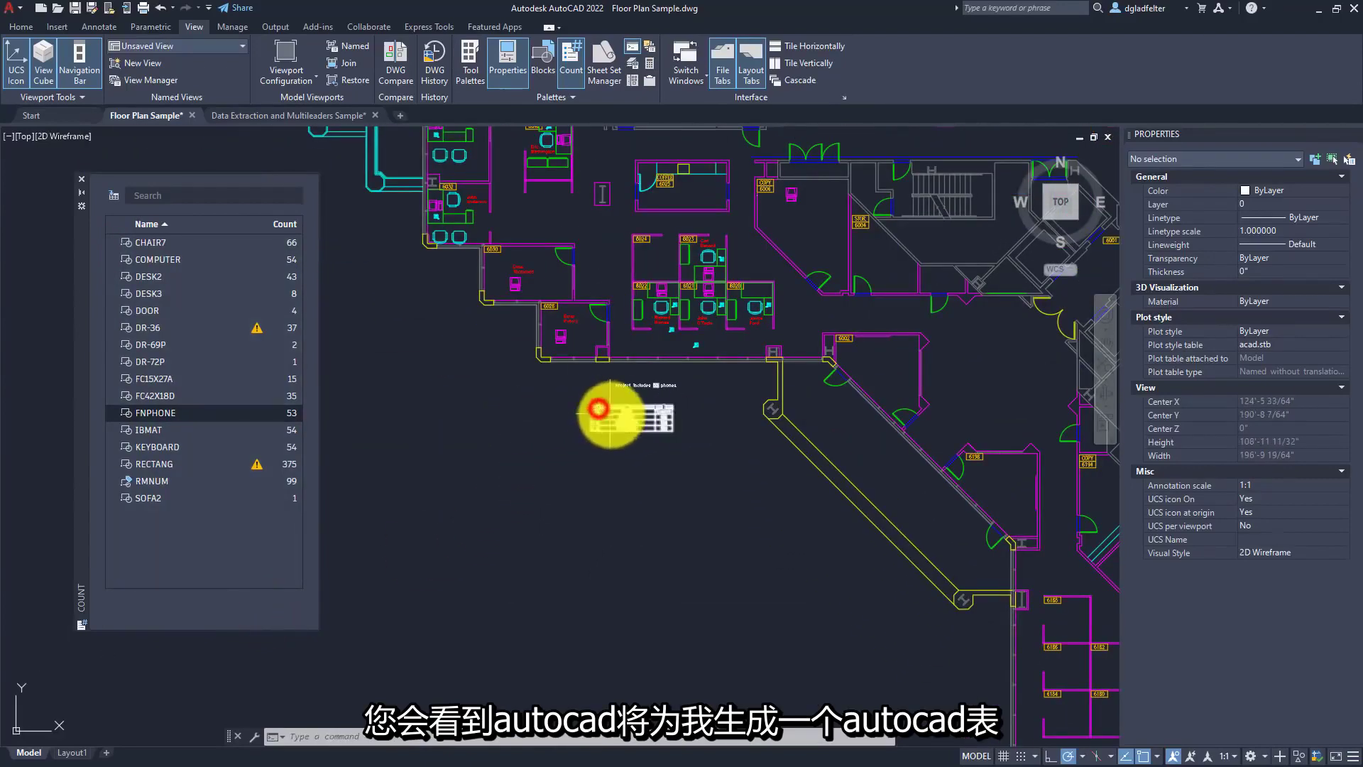
{"action": "scroll", "coordinate": [633, 417], "scroll_direction": "up", "scroll_amount": 6}
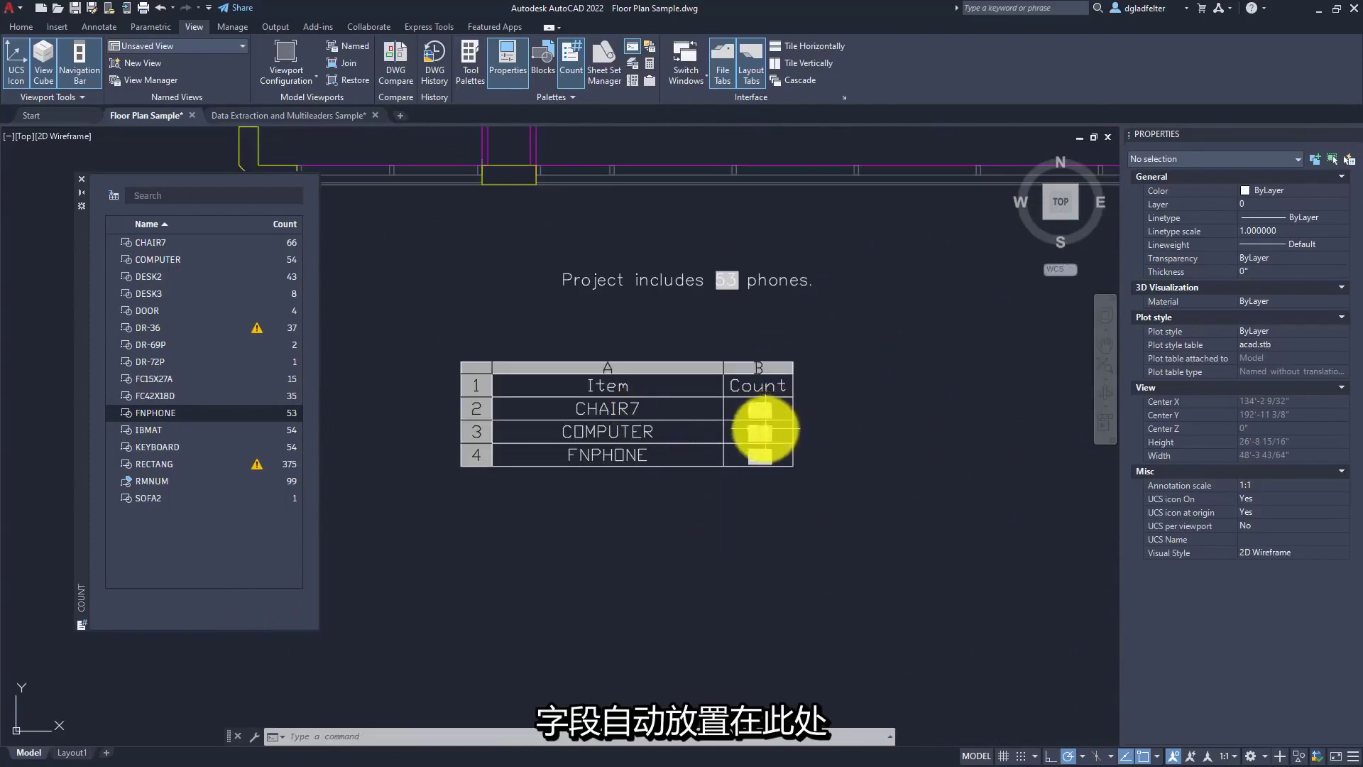
{"action": "left_click", "coordinate": [768, 426]}
{"action": "key", "text": "Escape"}
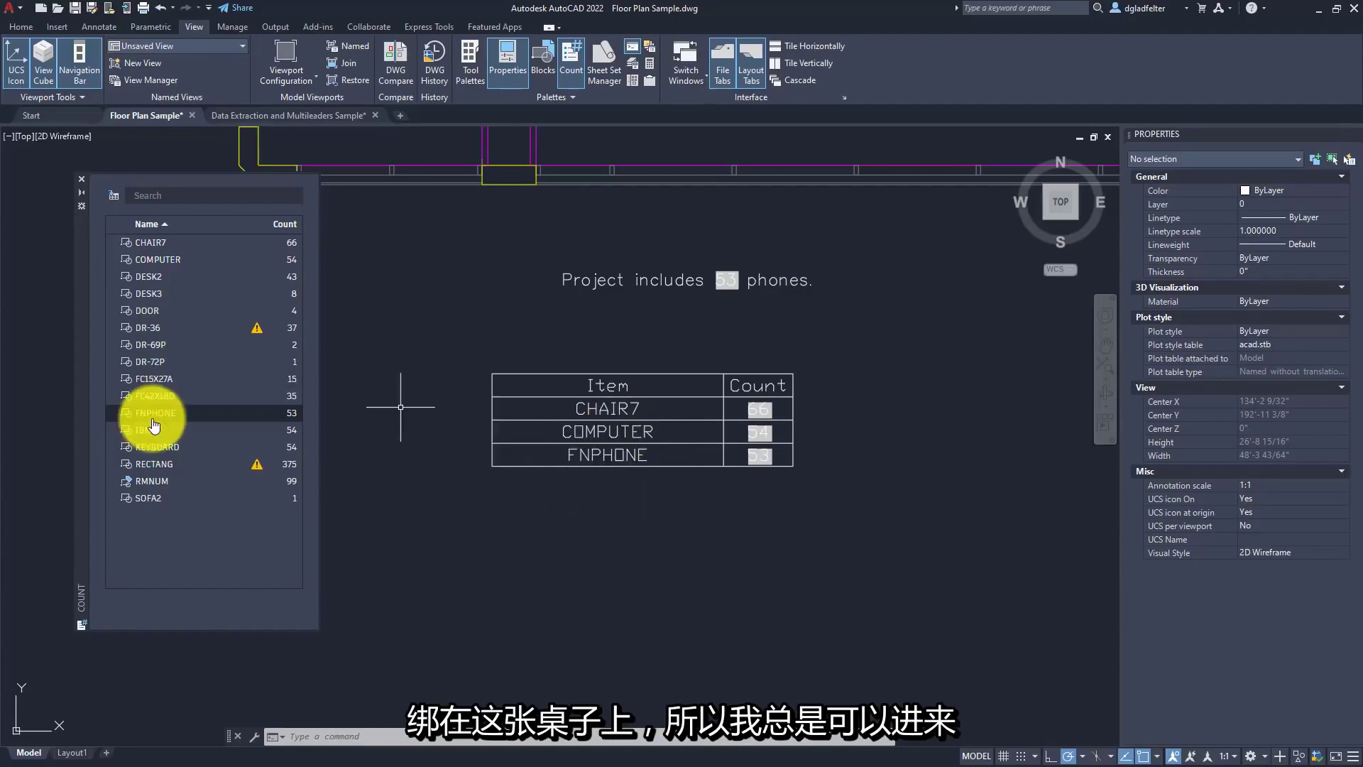
- Change the FNPHONE item name in the count table to PHONE
{"action": "left_click", "coordinate": [607, 440]}
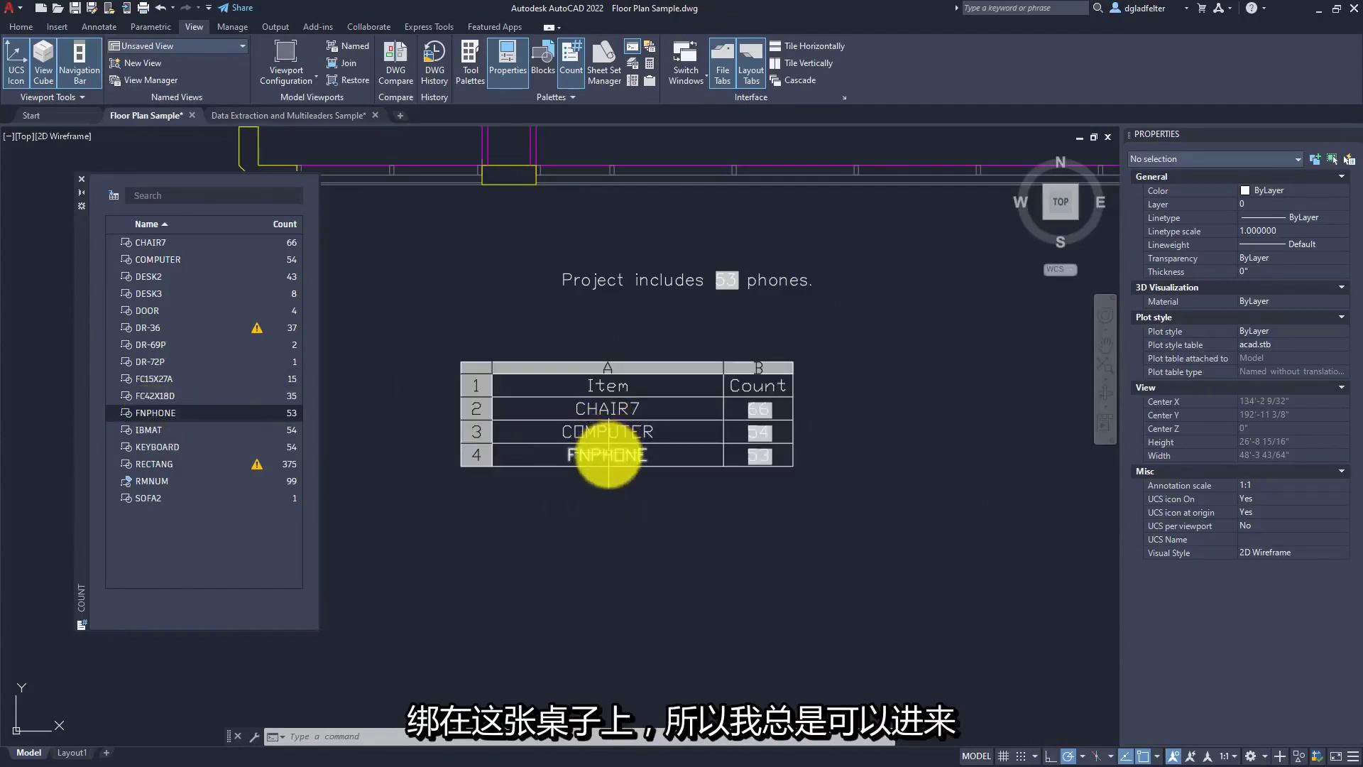
{"action": "double_click", "coordinate": [607, 454]}
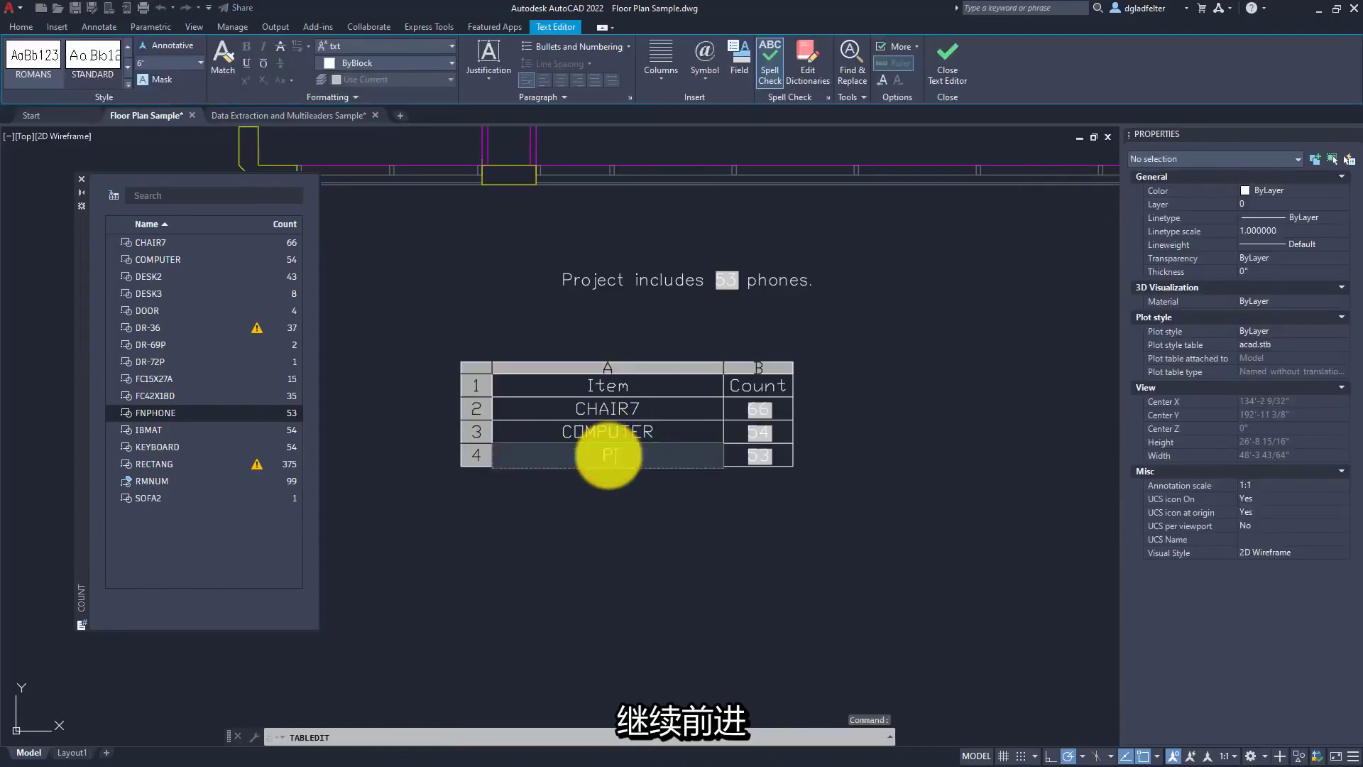
{"action": "key", "text": "Delete"}
{"action": "key", "text": "Delete"}
{"action": "left_click", "coordinate": [756, 558]}
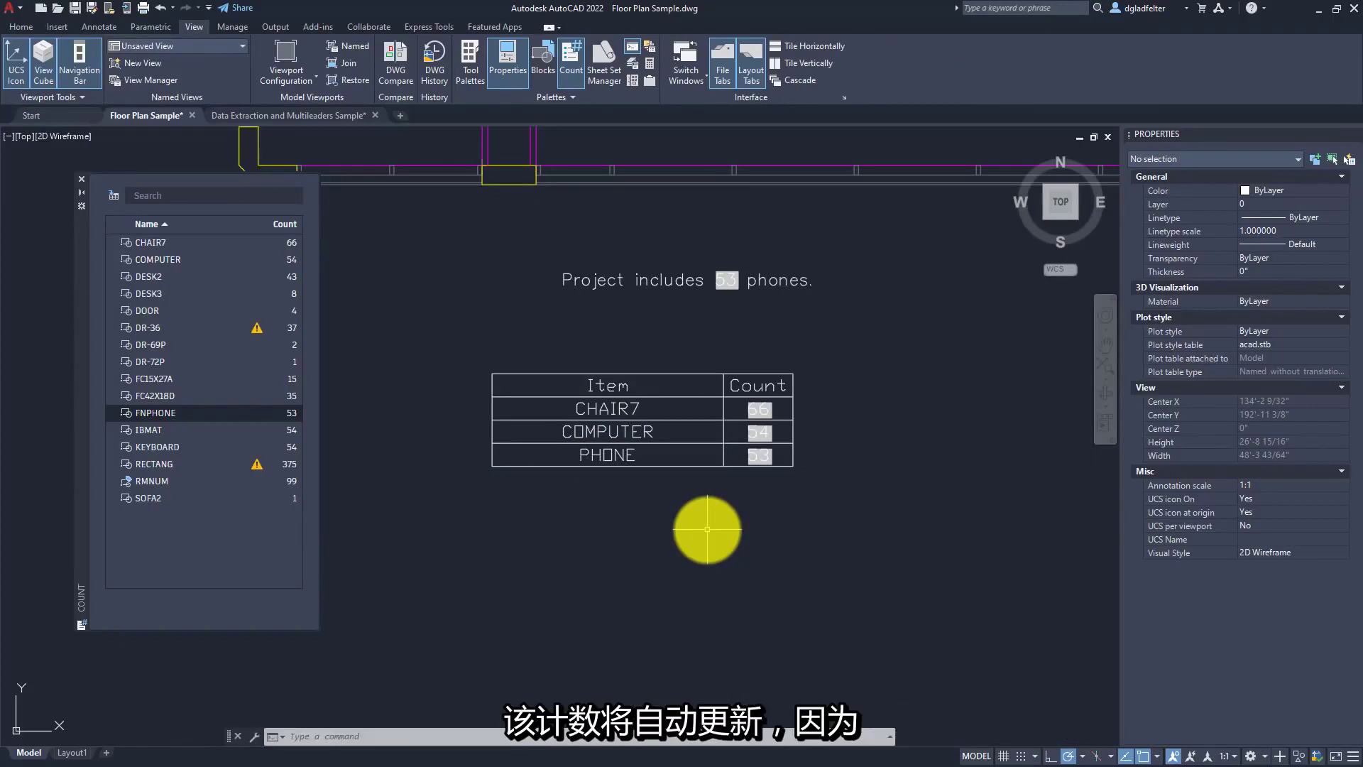
{"action": "left_click", "coordinate": [767, 449]}
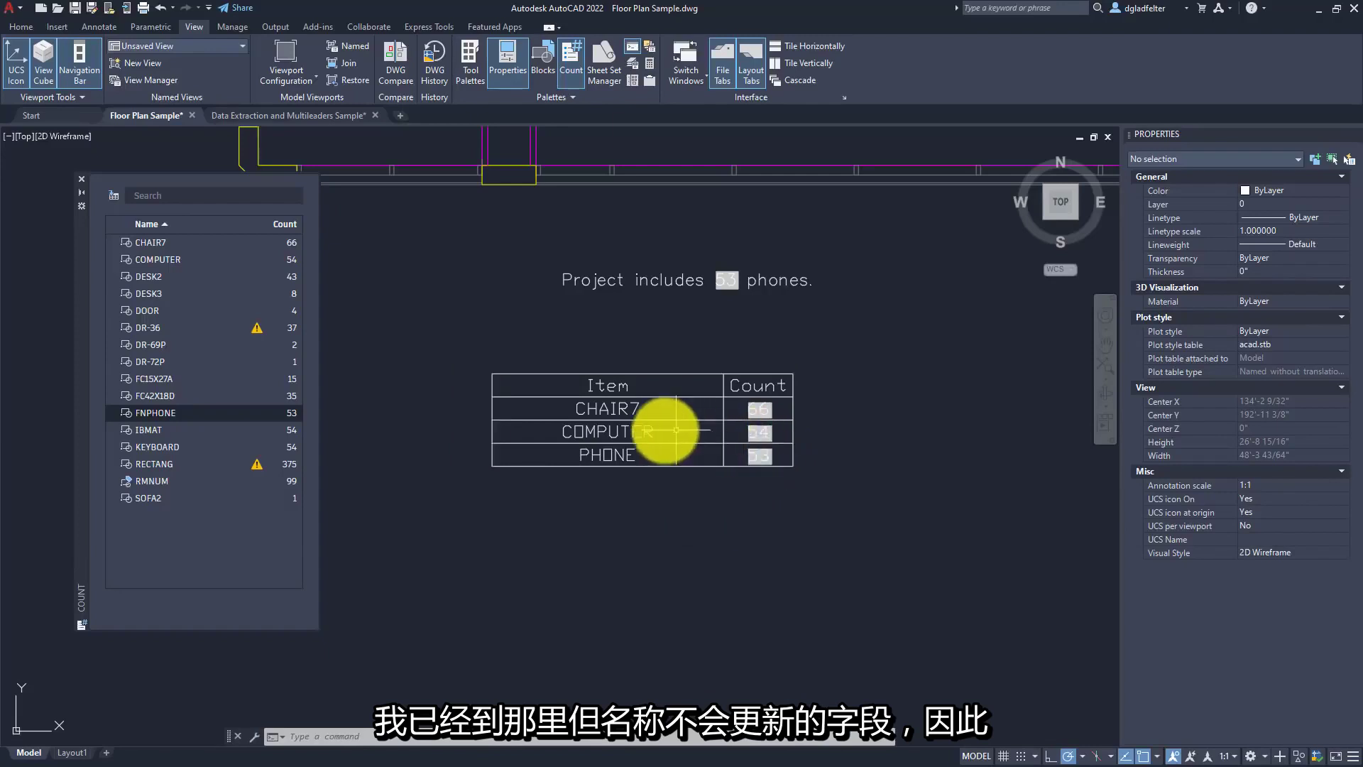
{"action": "key", "text": "Escape"}
- Share the drawing with an "Edit and save a copy" link, and preview the shared floor plan in the AutoCAD web app
{"action": "scroll", "coordinate": [846, 388], "scroll_direction": "down", "scroll_amount": 2}
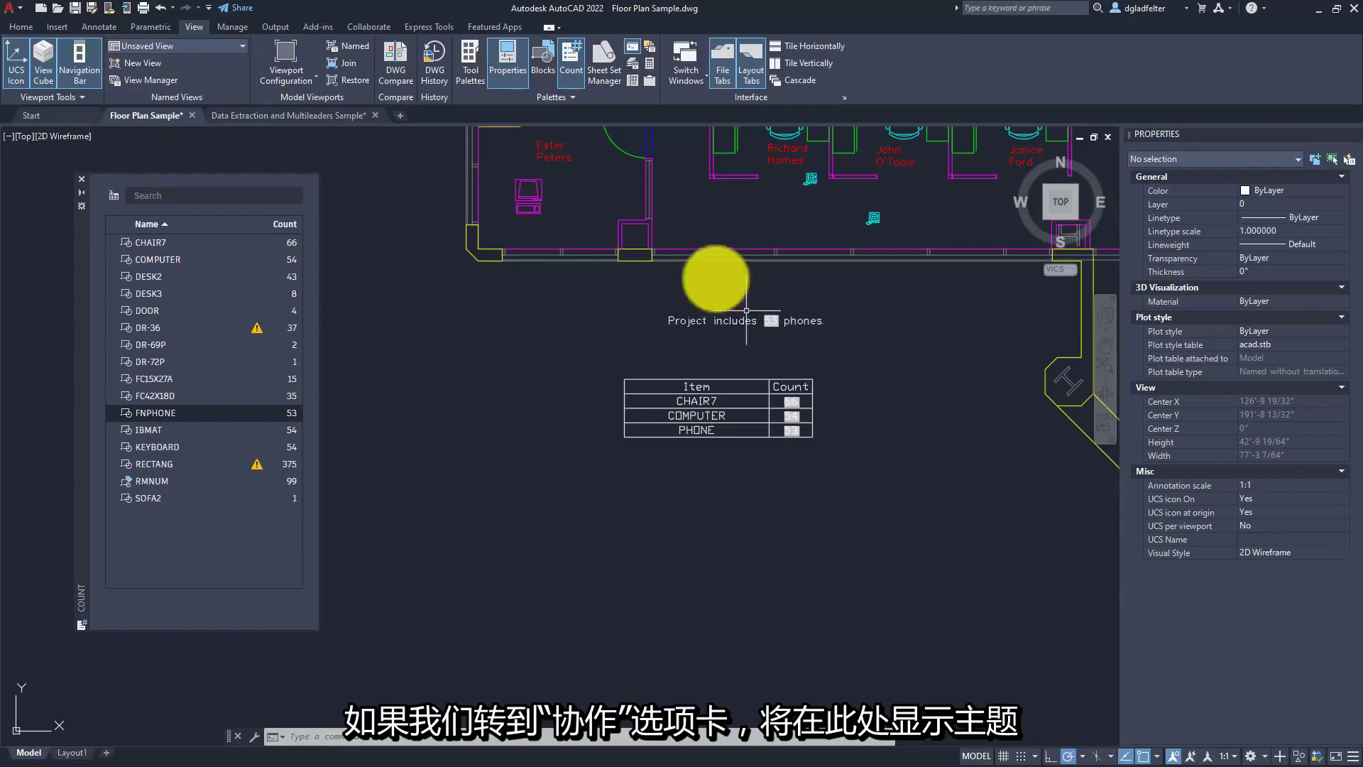
{"action": "left_click", "coordinate": [374, 27]}
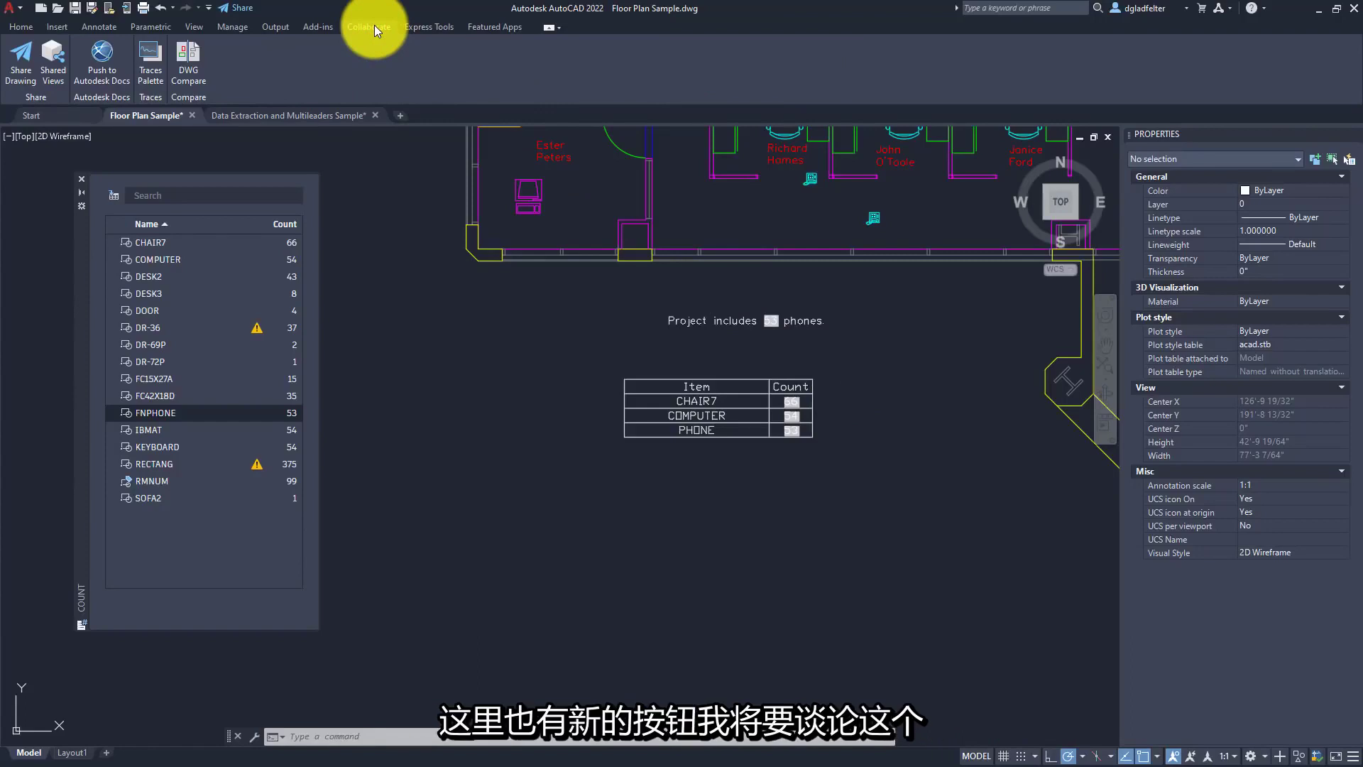
{"action": "left_click", "coordinate": [28, 76]}
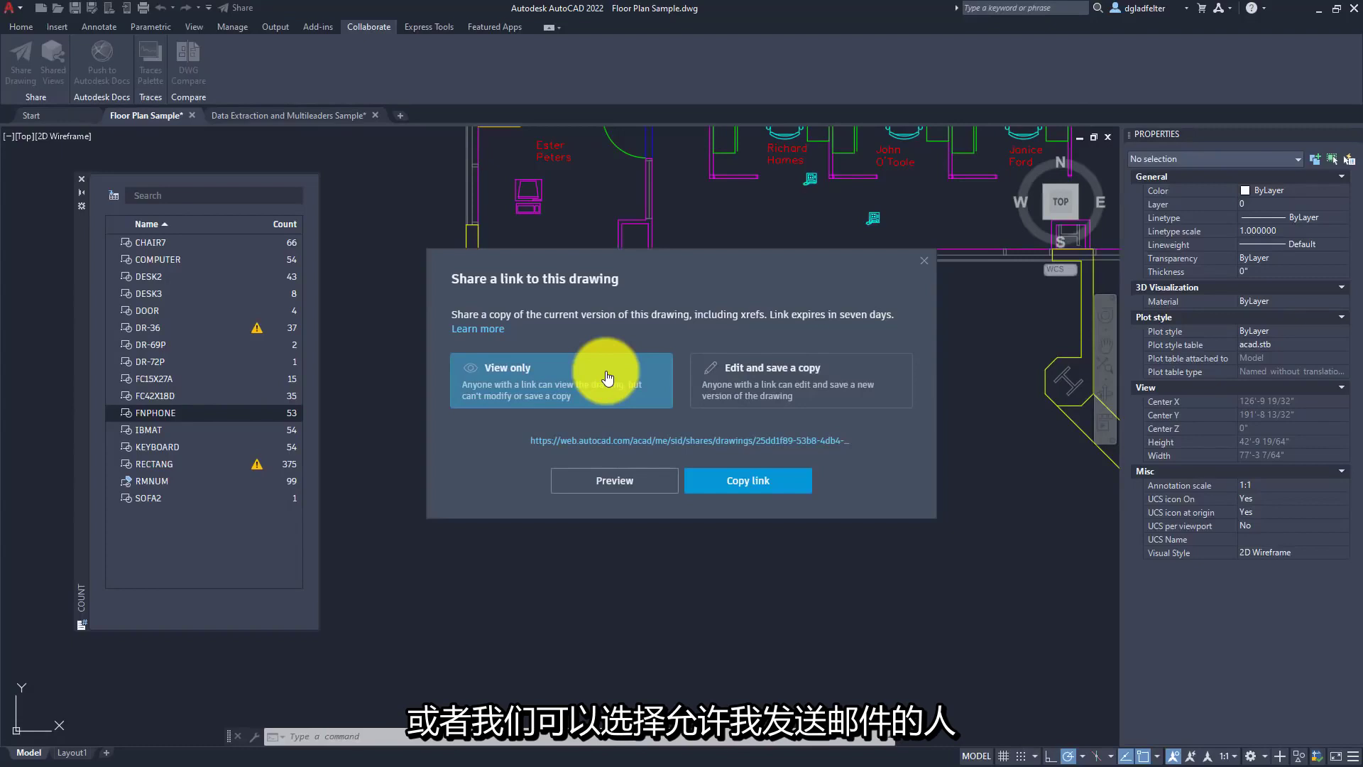
{"action": "left_click", "coordinate": [772, 391]}
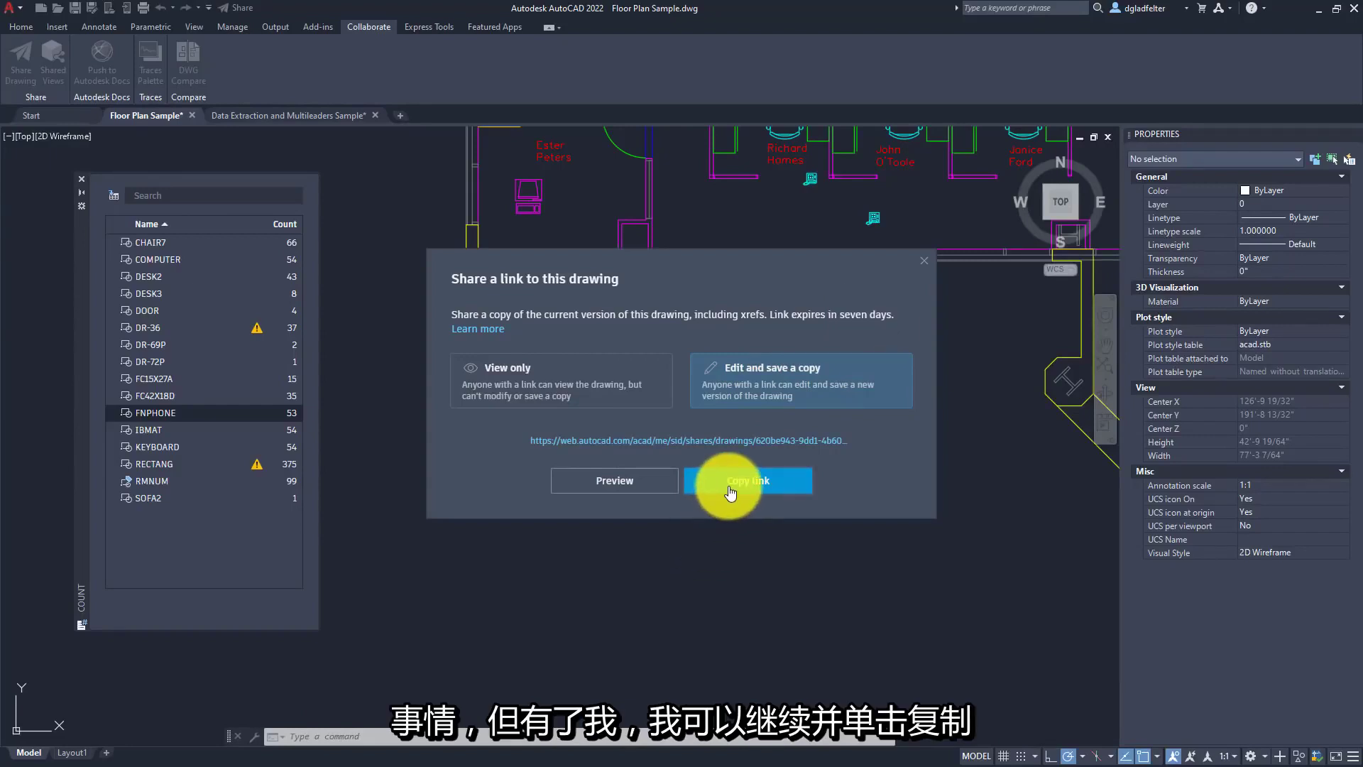
{"action": "left_click", "coordinate": [634, 487]}
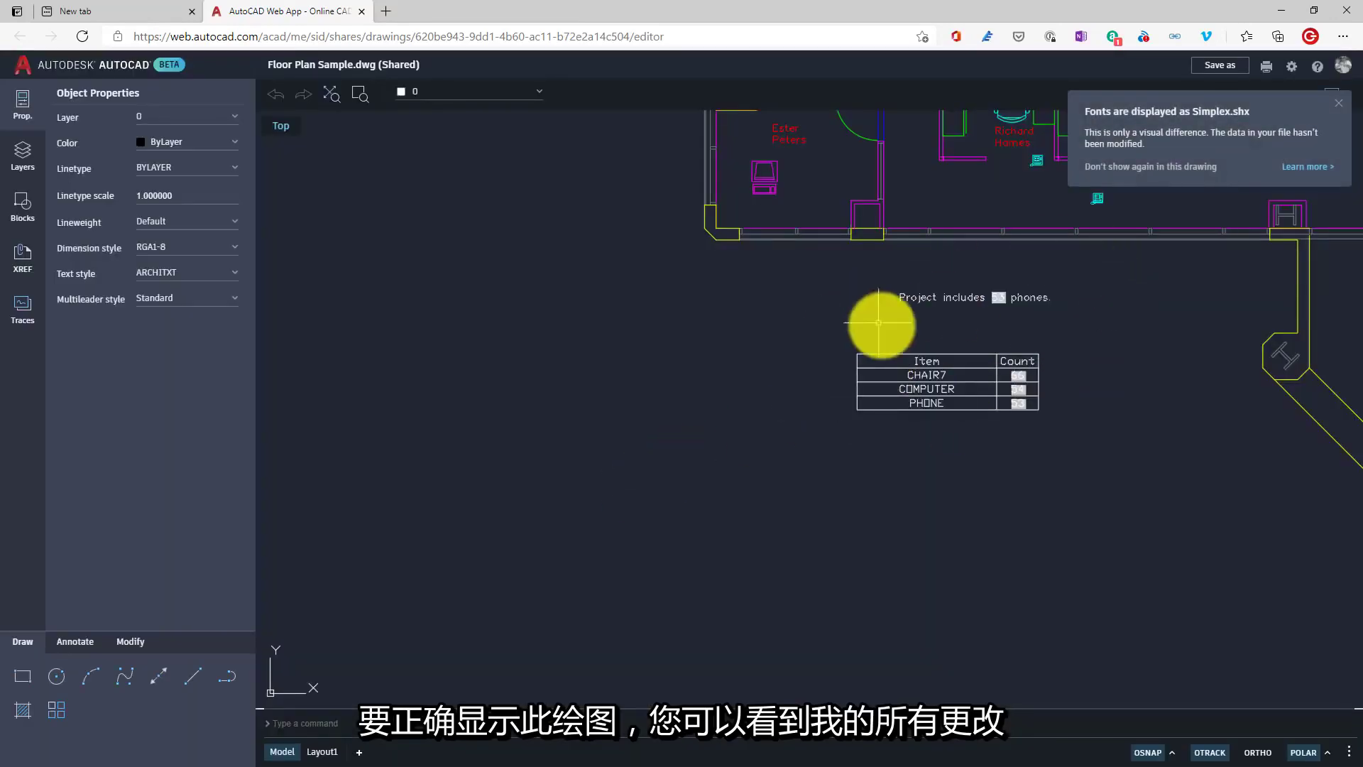
{"action": "middle_click_drag", "start_coordinate": [818, 303], "coordinate": [651, 502]}
{"action": "middle_click_drag", "start_coordinate": [730, 313], "coordinate": [668, 441]}
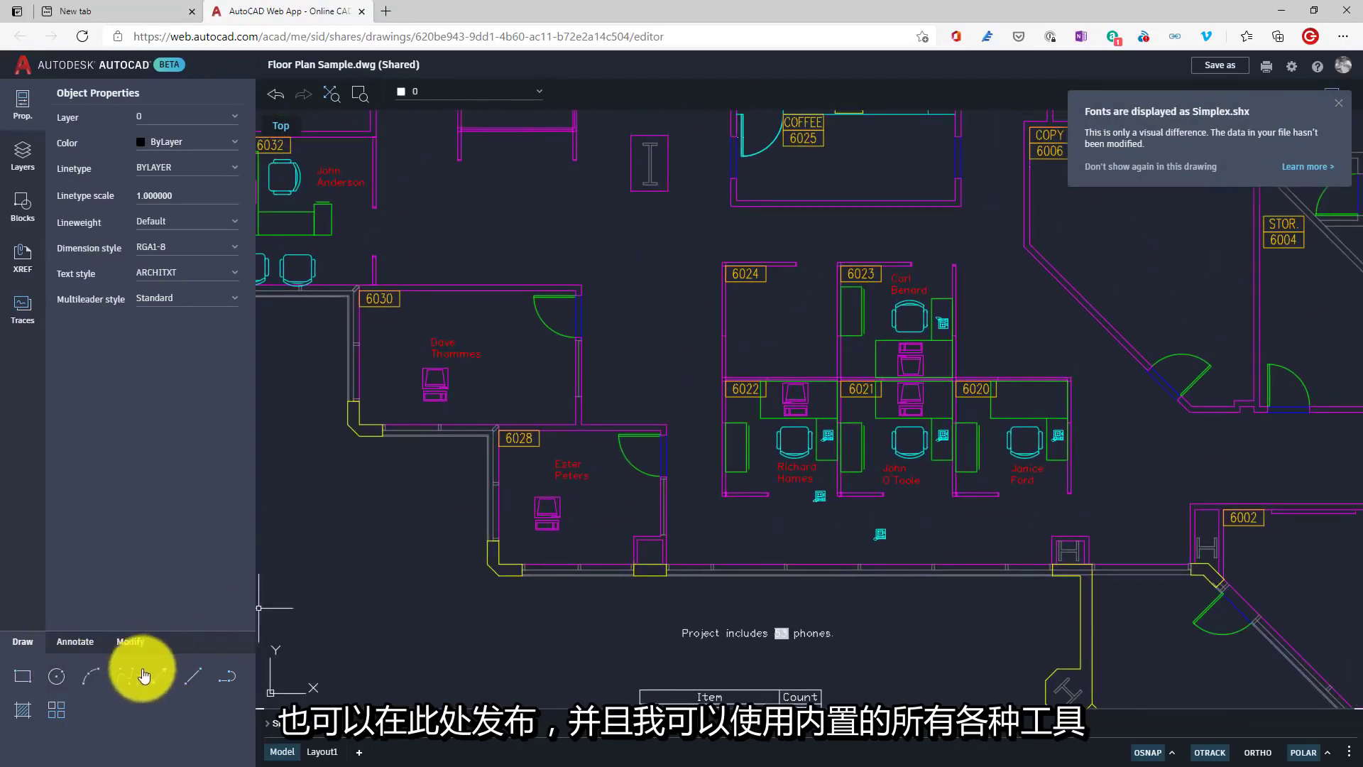